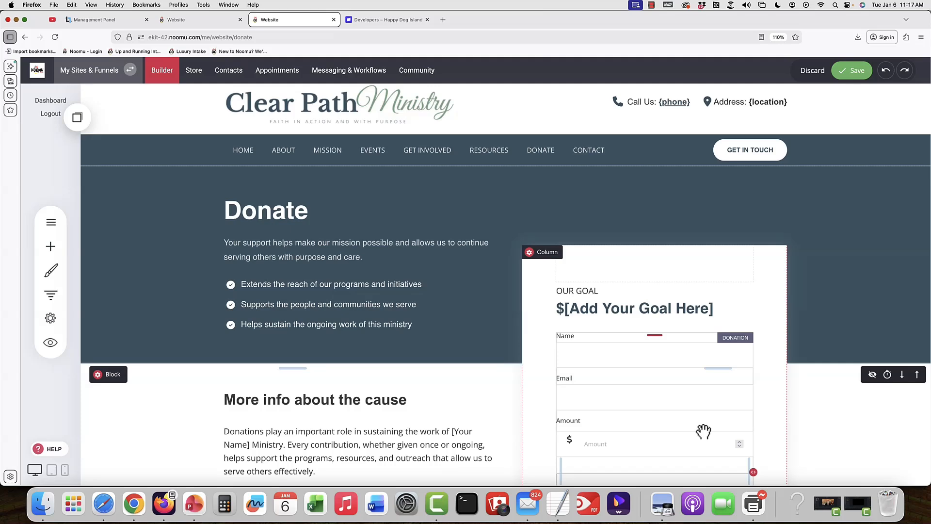
- Add a Donation widget below the goal amount in the Donate page's card, above the existing donation form
scroll(702, 417, down, 3)
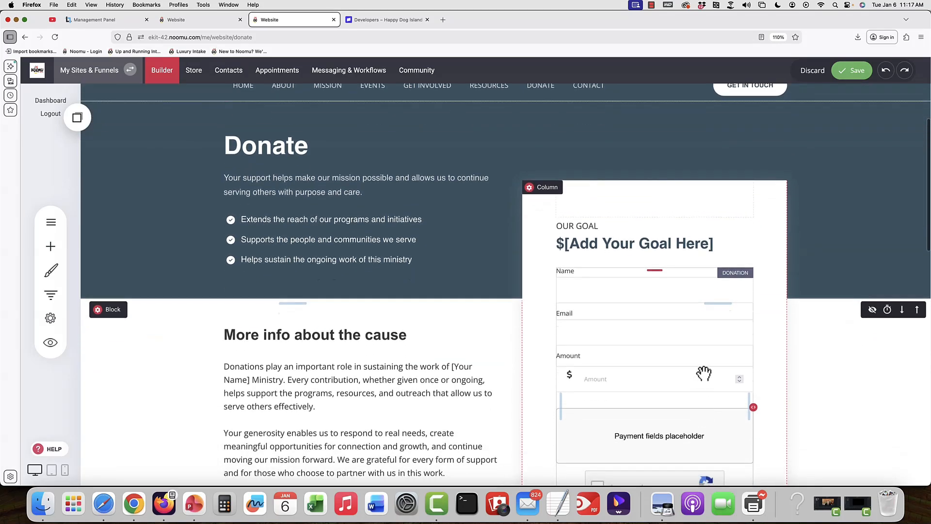
scroll(703, 375, down, 2)
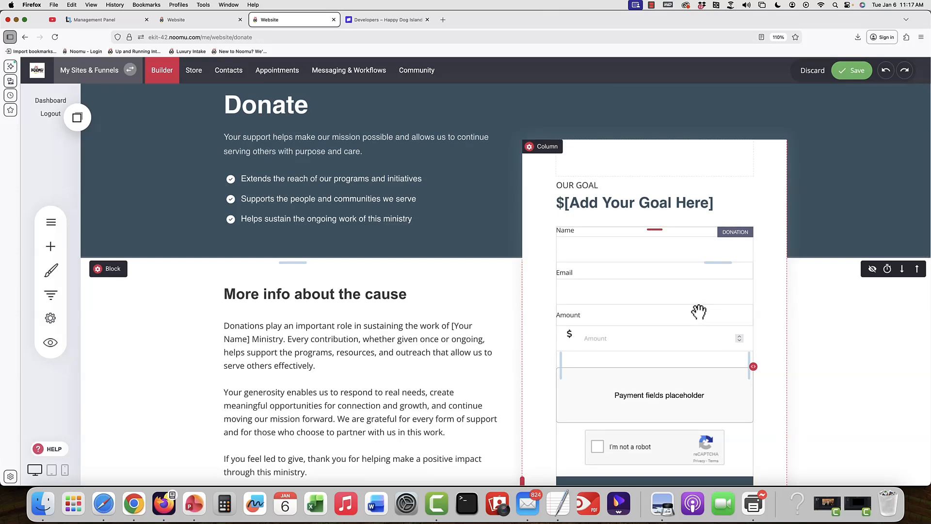
scroll(698, 311, down, 1)
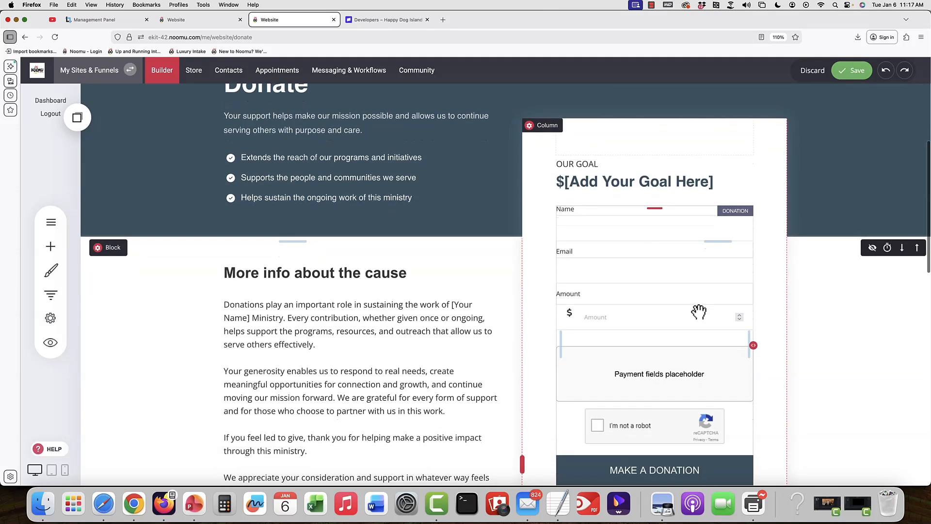
click(50, 250)
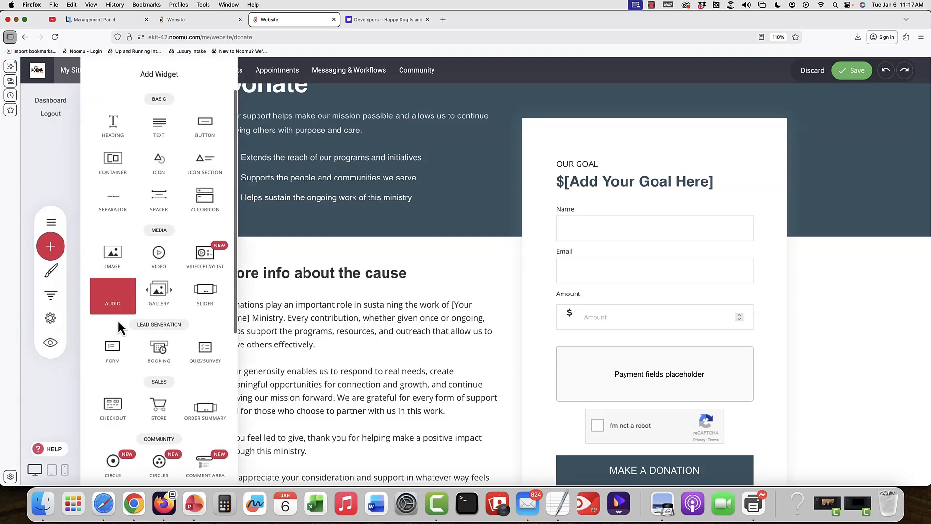
scroll(118, 320, down, 5)
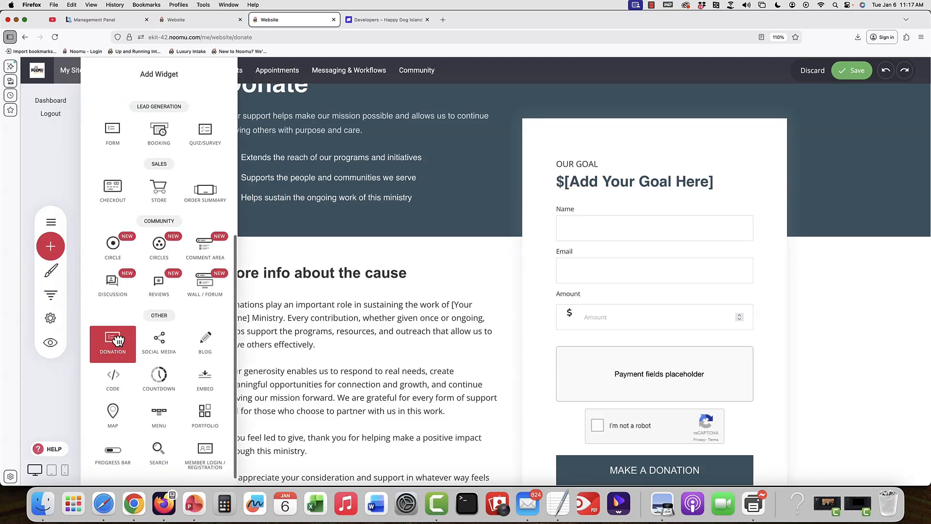
drag(115, 333, 667, 352)
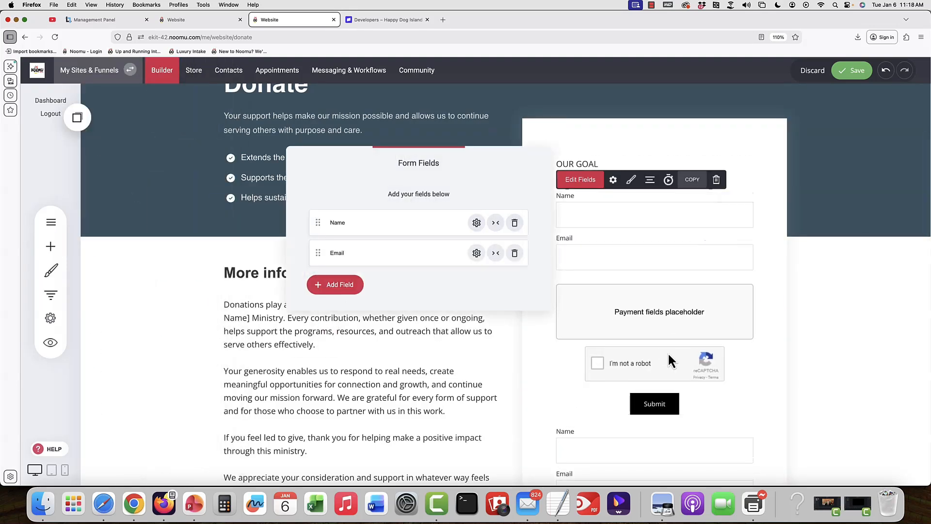
- Look over the CRM properties and common fields that can be added to the new donation form
click(340, 224)
click(339, 286)
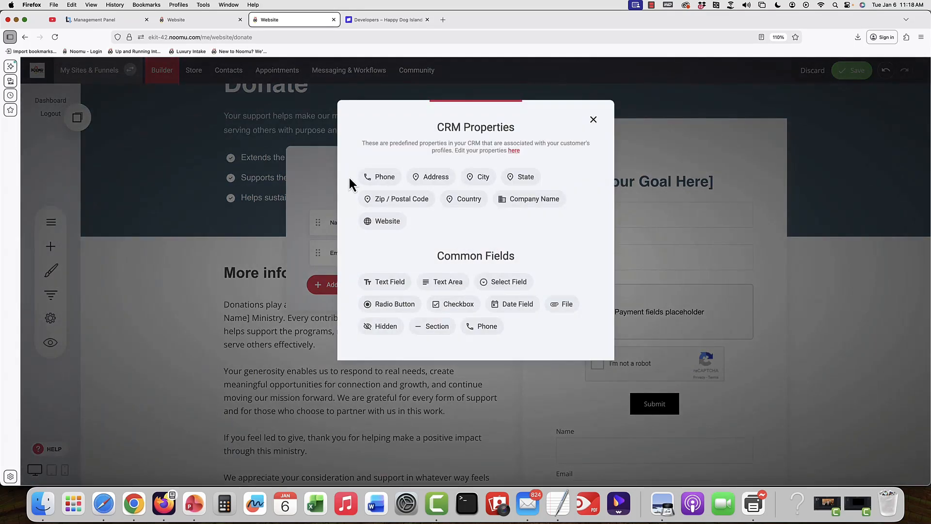
click(312, 175)
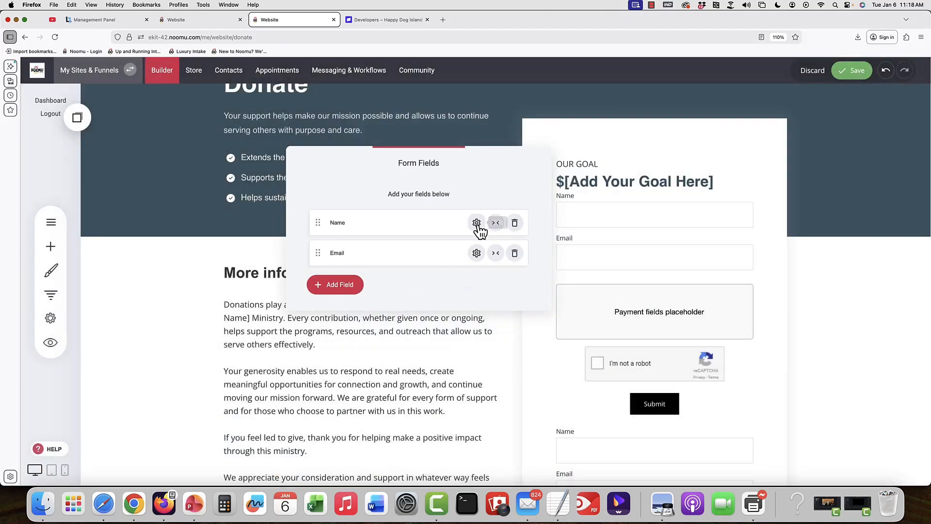
- Make the Name and Email fields of the new donation form required
click(477, 224)
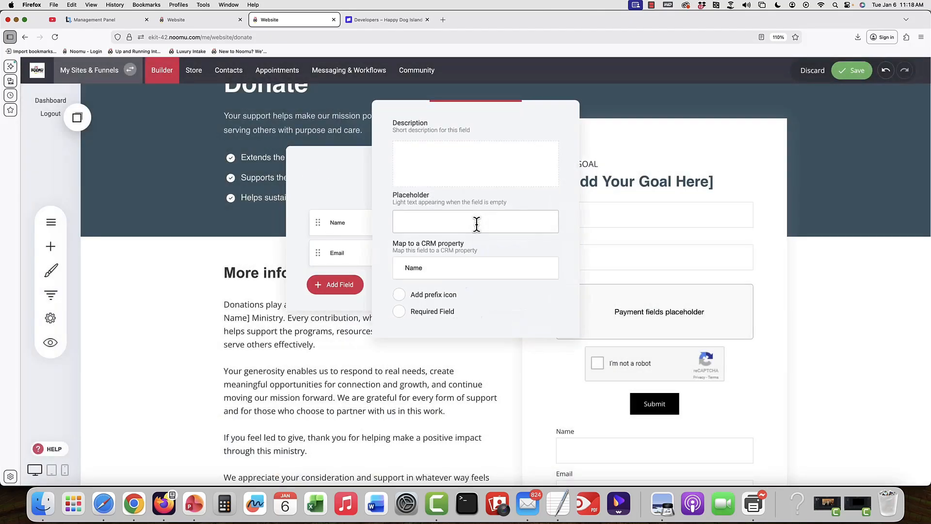
click(399, 311)
click(343, 167)
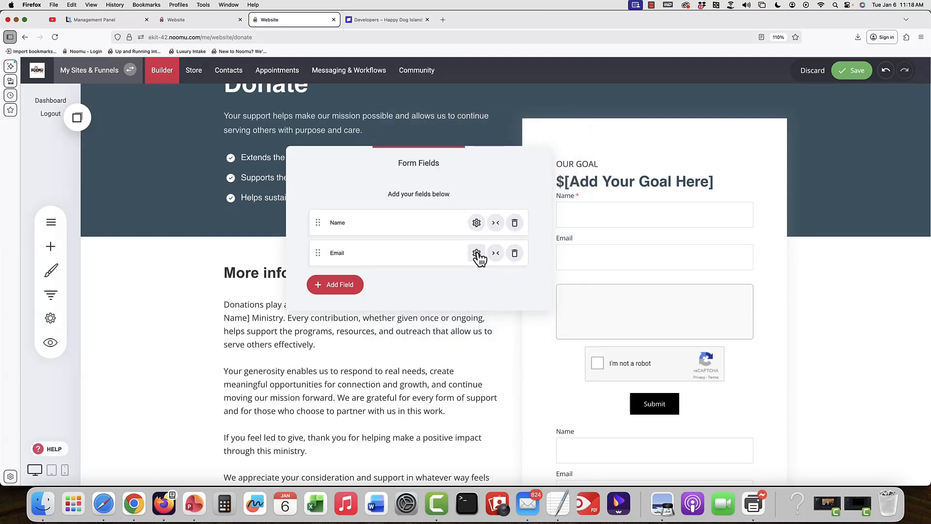
click(476, 253)
click(398, 311)
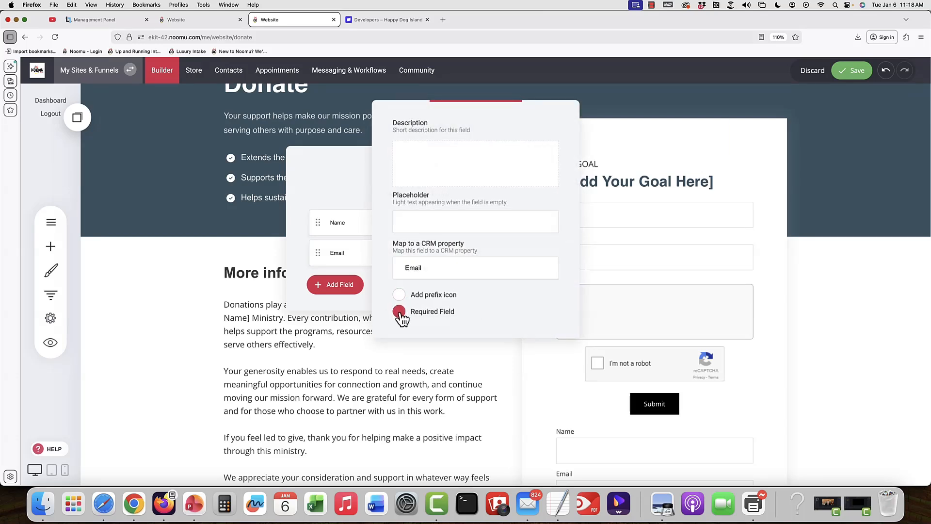
click(327, 176)
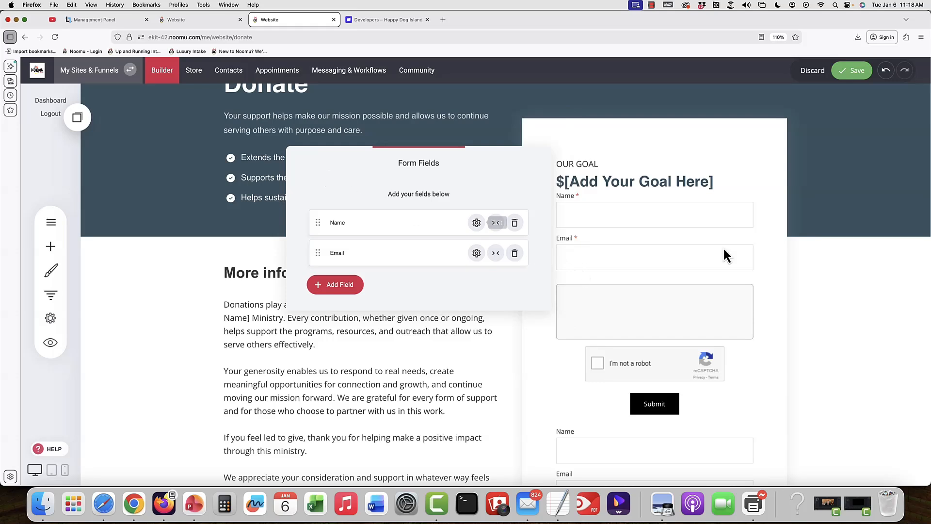
click(709, 243)
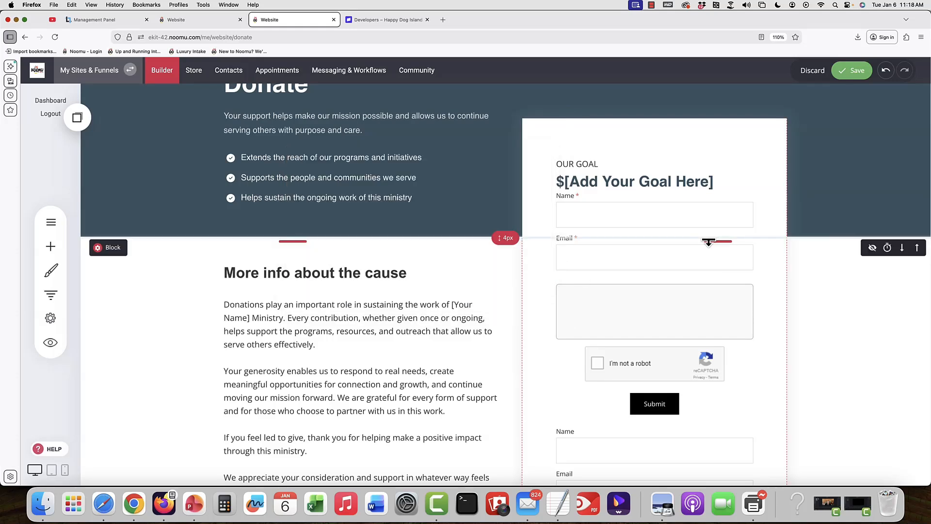
- Name the new donation form "Ministry Donation" in its form settings
click(650, 256)
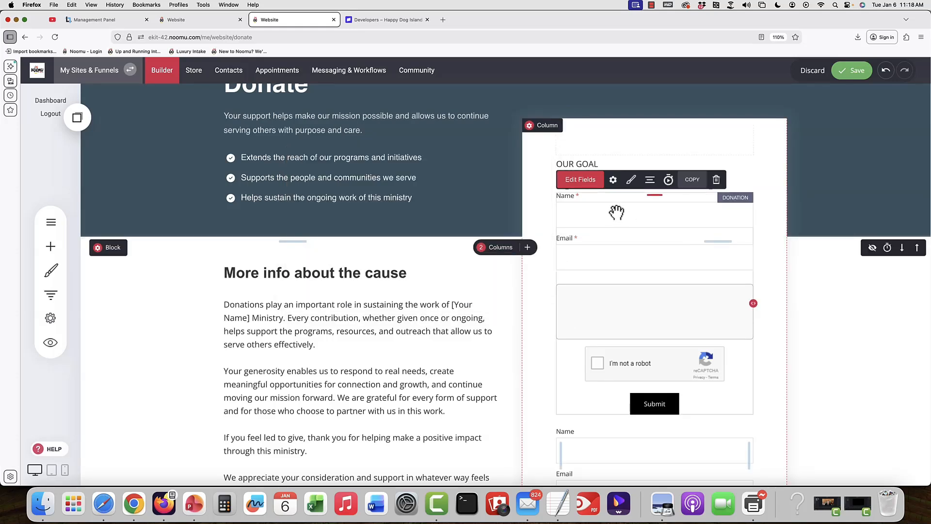
click(613, 180)
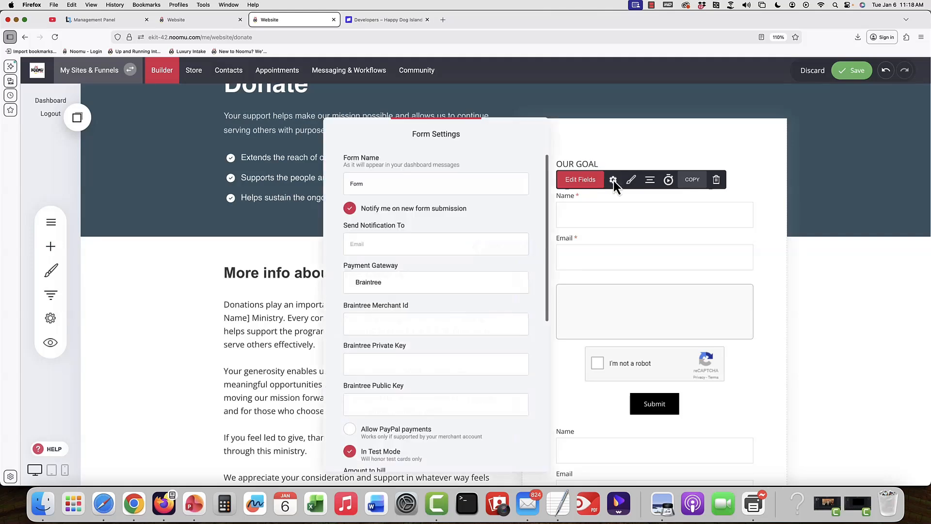
double_click(423, 186)
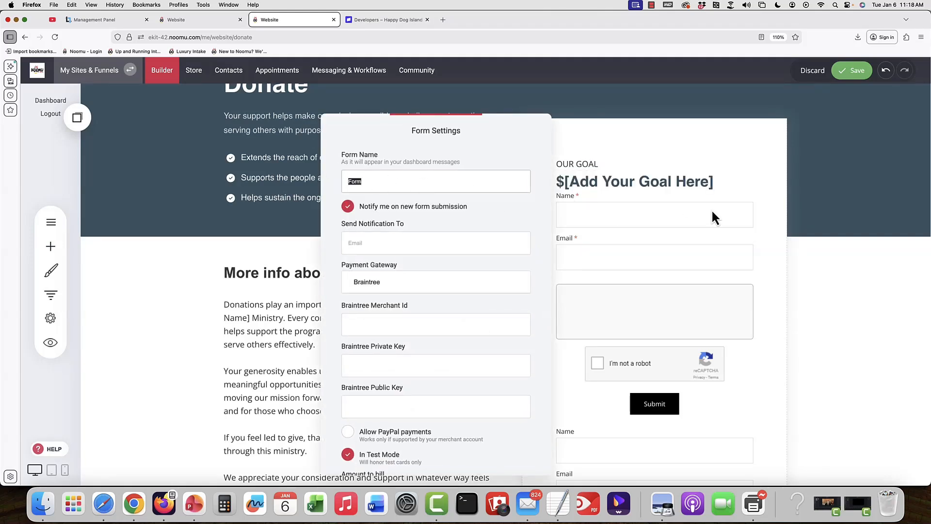
text(Ministry Donation)
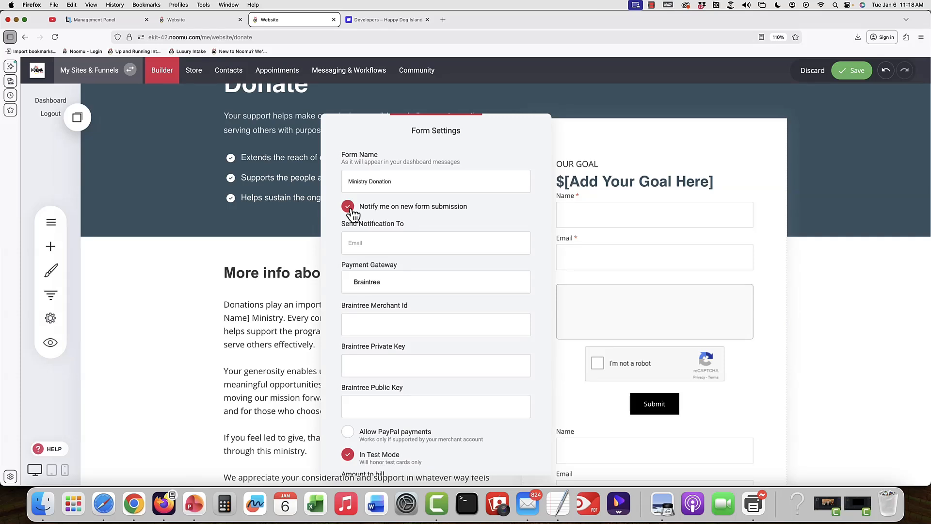
click(377, 242)
click(378, 243)
click(485, 220)
- Set the donation form's payment gateway to Stripe
scroll(456, 262, down, 1)
click(453, 257)
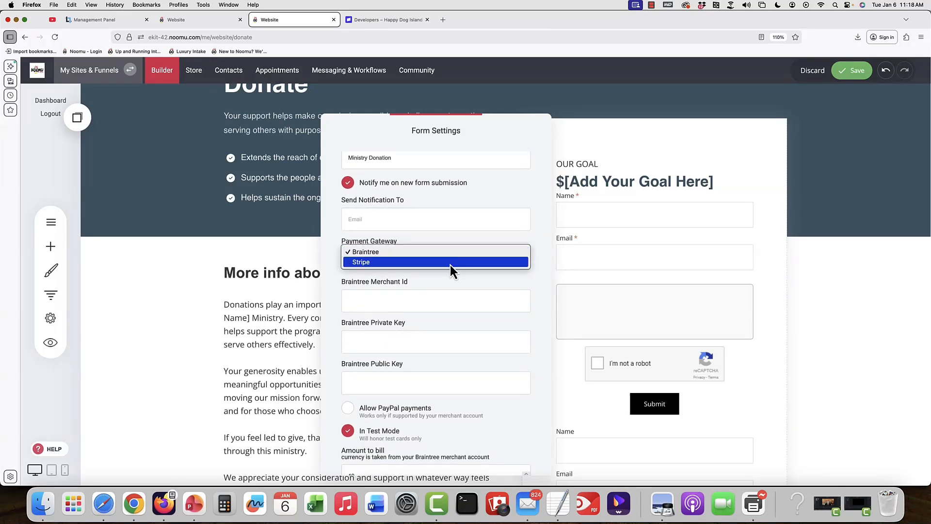
click(450, 264)
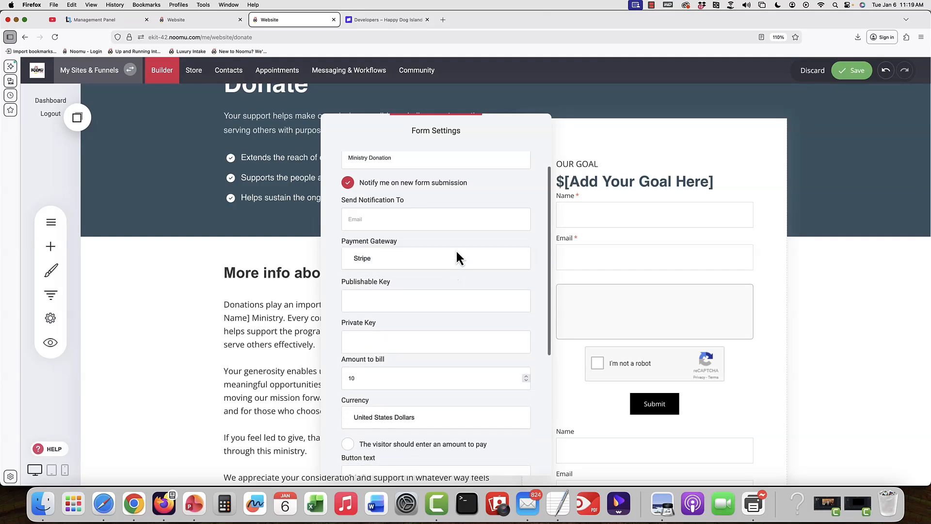
- Let the visitor enter the amount to pay, and keep United States Dollars as the currency
scroll(456, 249, down, 2)
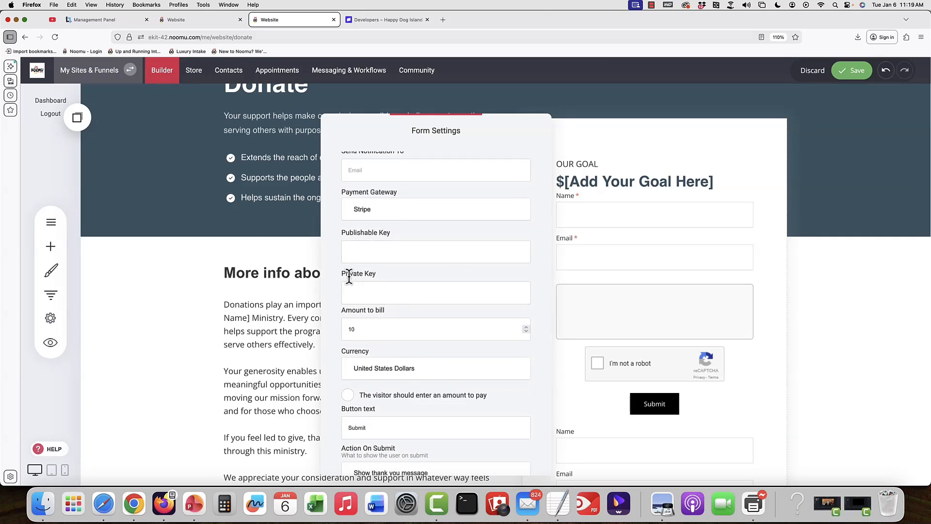
scroll(349, 277, down, 2)
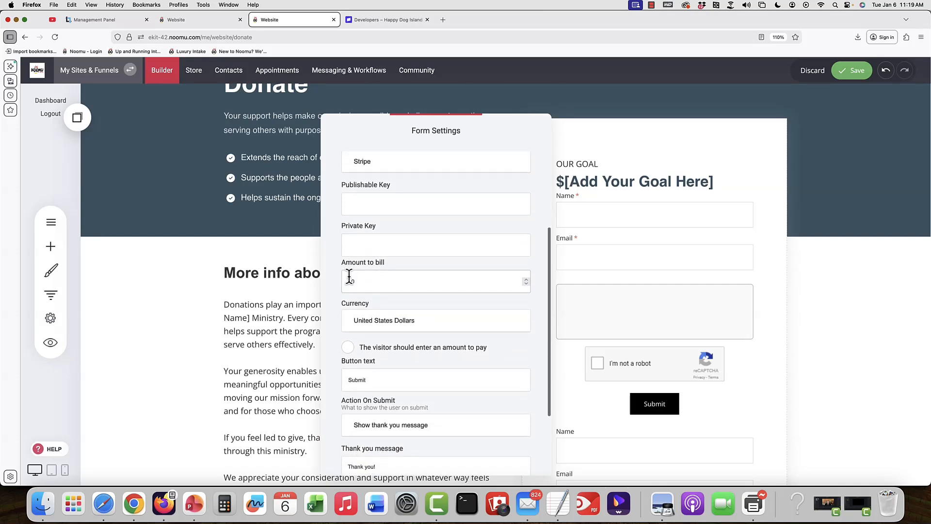
scroll(349, 276, up, 1)
scroll(349, 277, down, 1)
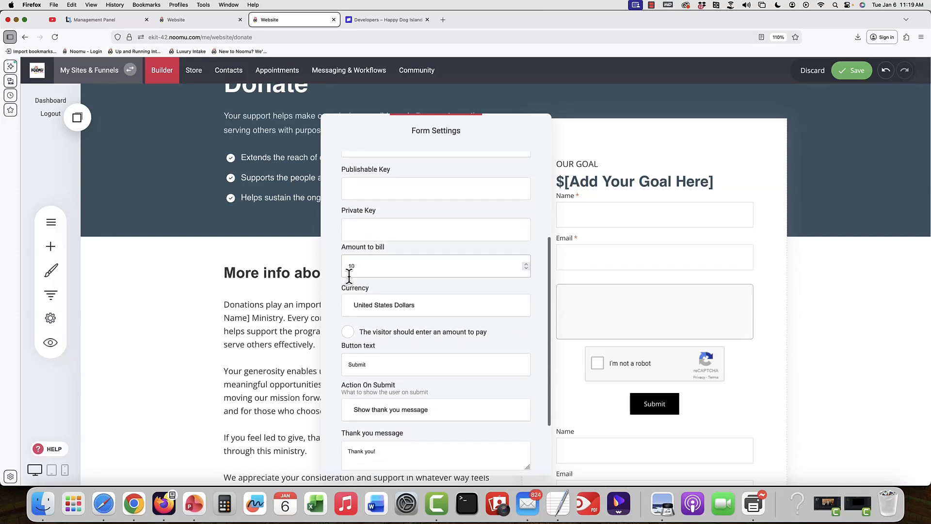
click(349, 277)
text(10)
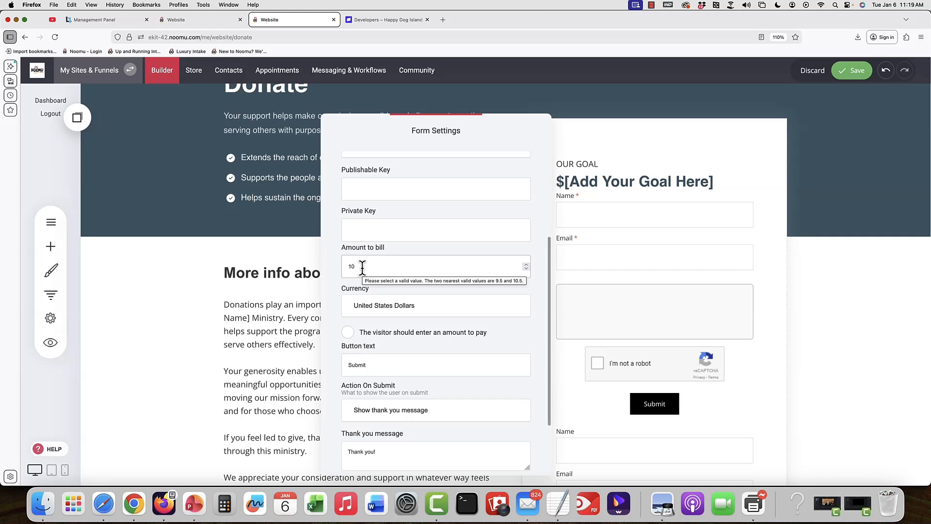
click(348, 334)
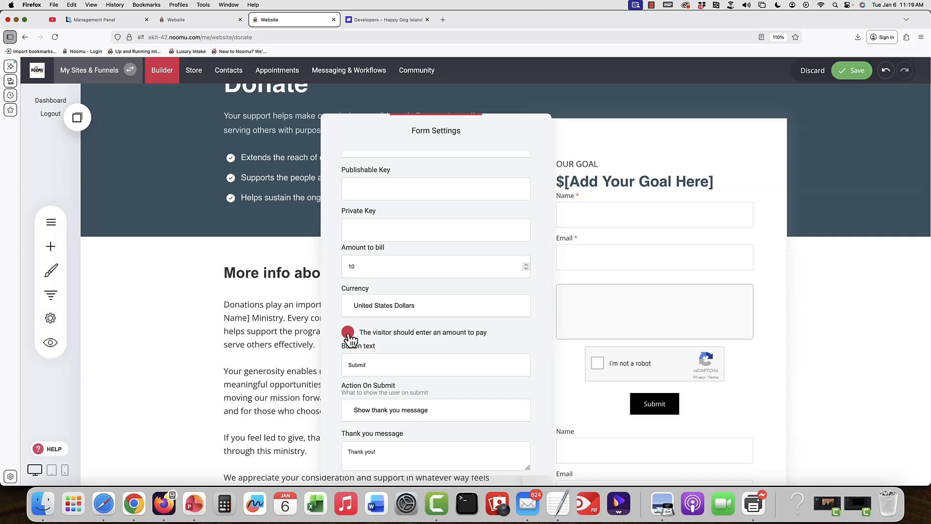
click(348, 333)
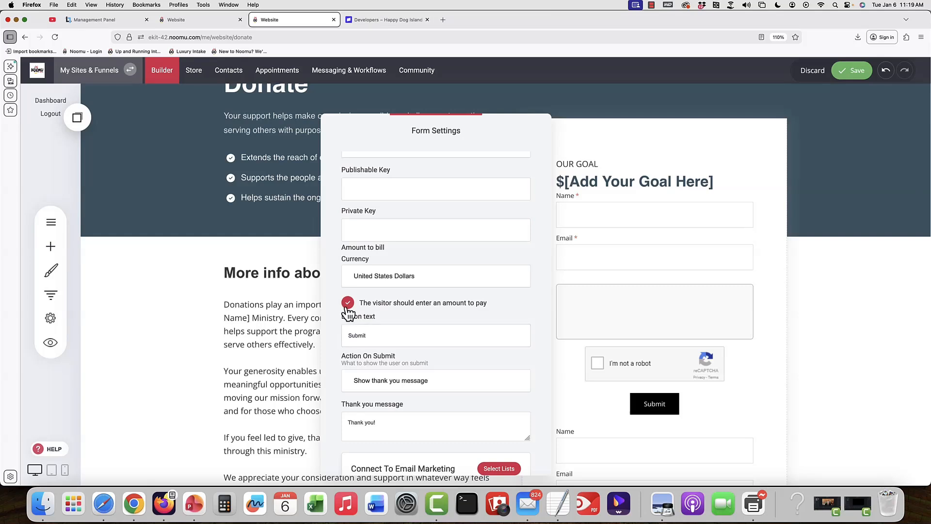
click(458, 274)
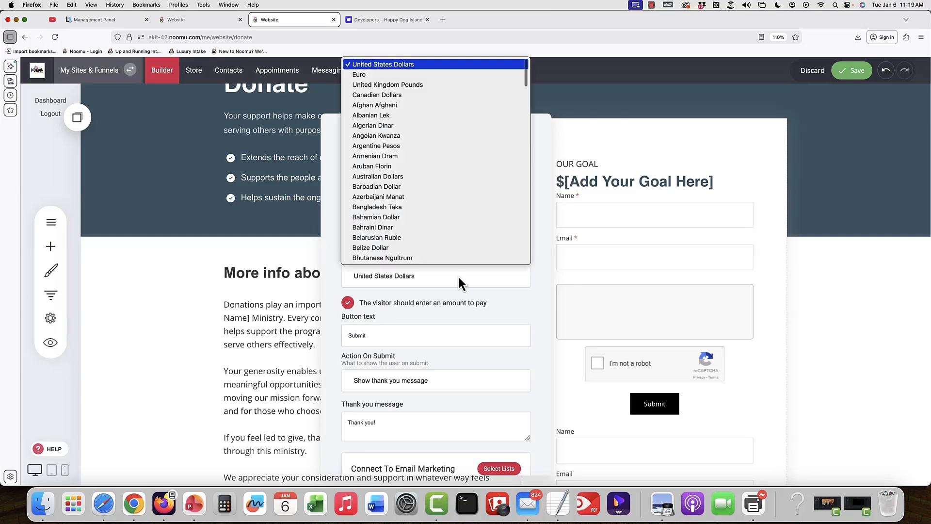
click(458, 277)
- Change the donation form's button text to "Make a Donation"
scroll(460, 277, down, 2)
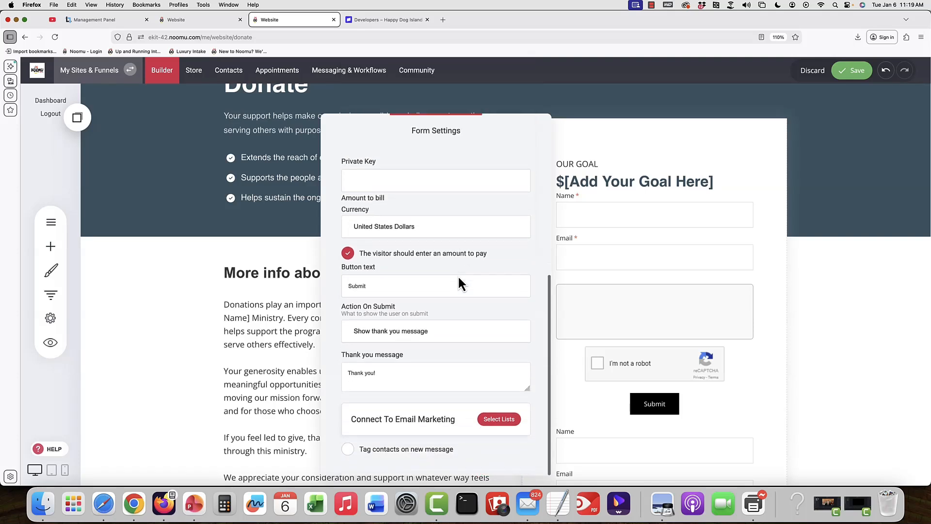
click(376, 285)
drag(376, 286, 335, 285)
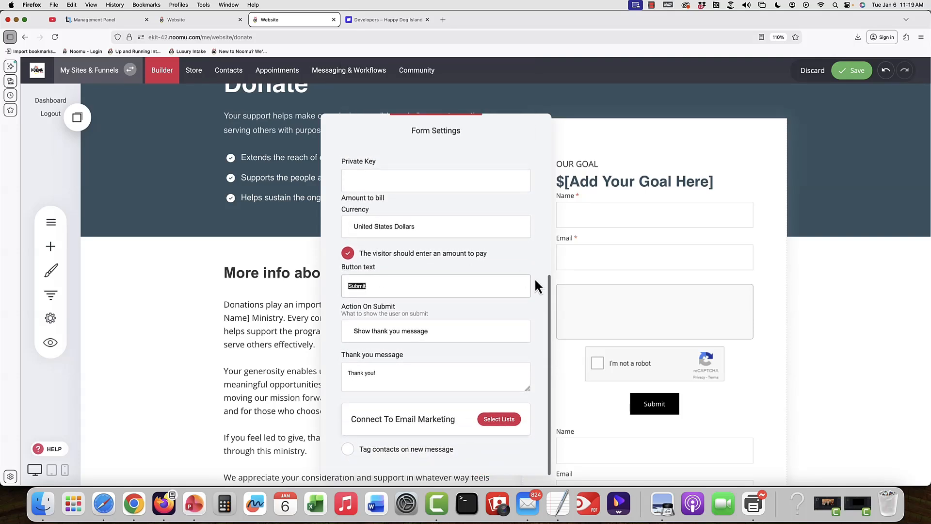
text(Make a Donation)
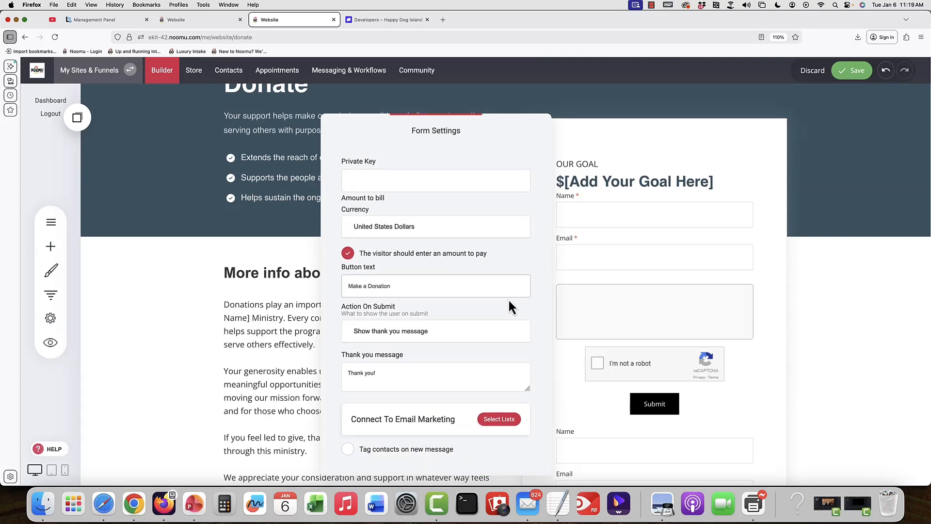
click(509, 304)
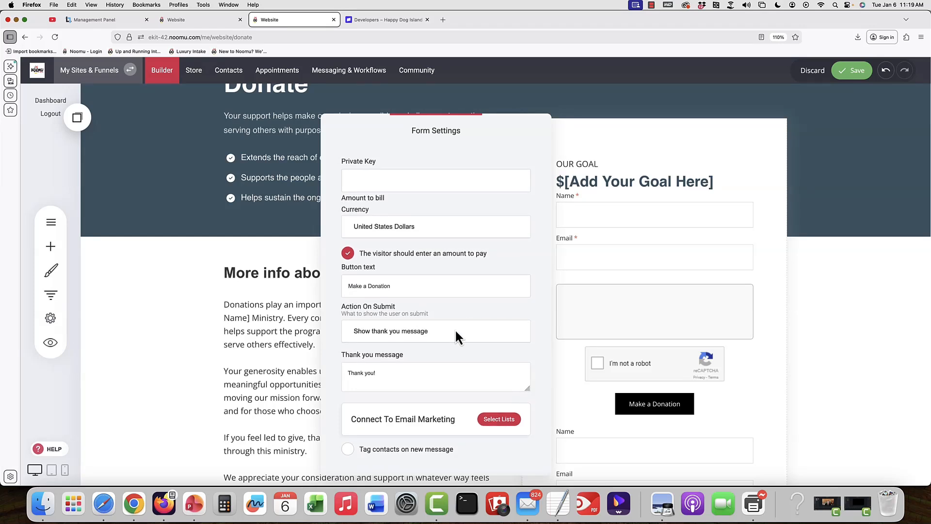
- Set the thank you message to "Thank you for your donation. A receipt emailed to you." and keep "Show thank you message" as the submit action
click(386, 386)
text(for your donatino.)
key(BackSpace)
key(BackSpace)
key(BackSpace)
key(BackSpace)
text(ion. A reciept)
key(BackSpace)
key(BackSpace)
key(BackSpace)
key(BackSpace)
text(eipt emailed to y)
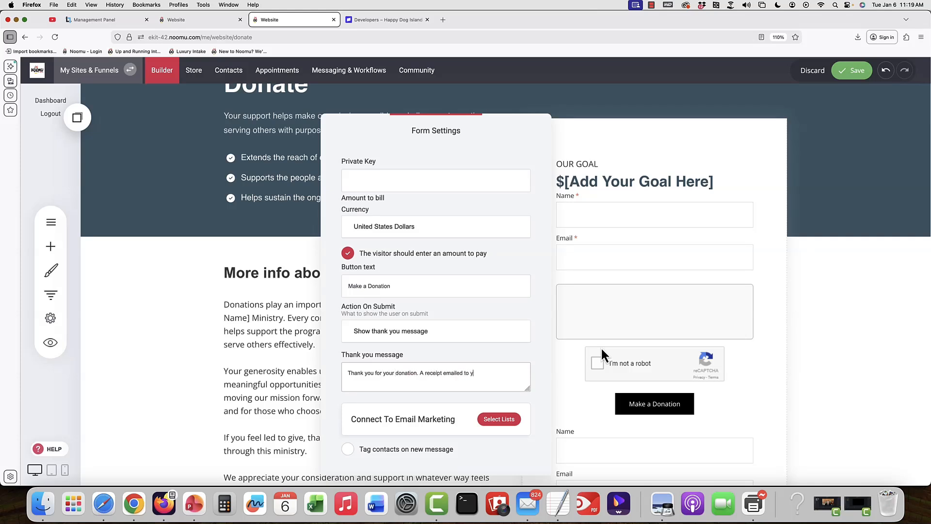
text(ou.)
click(466, 332)
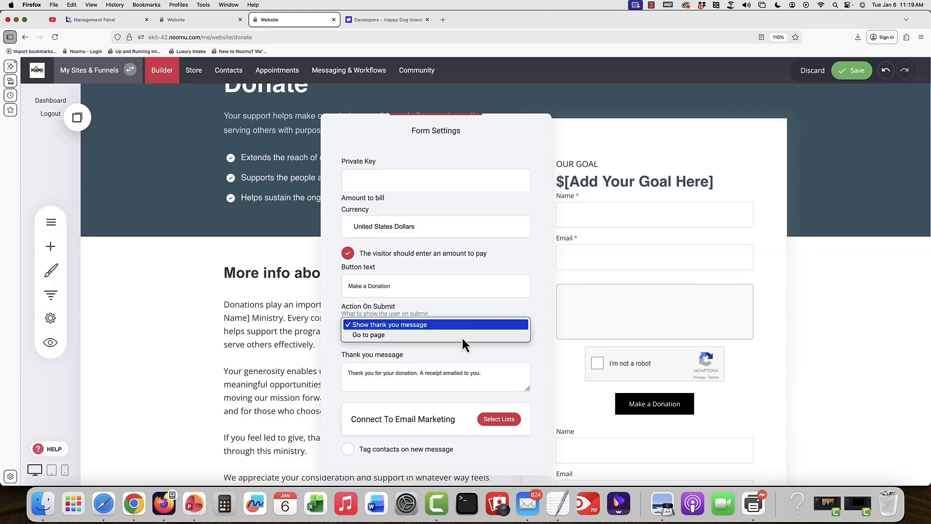
click(476, 305)
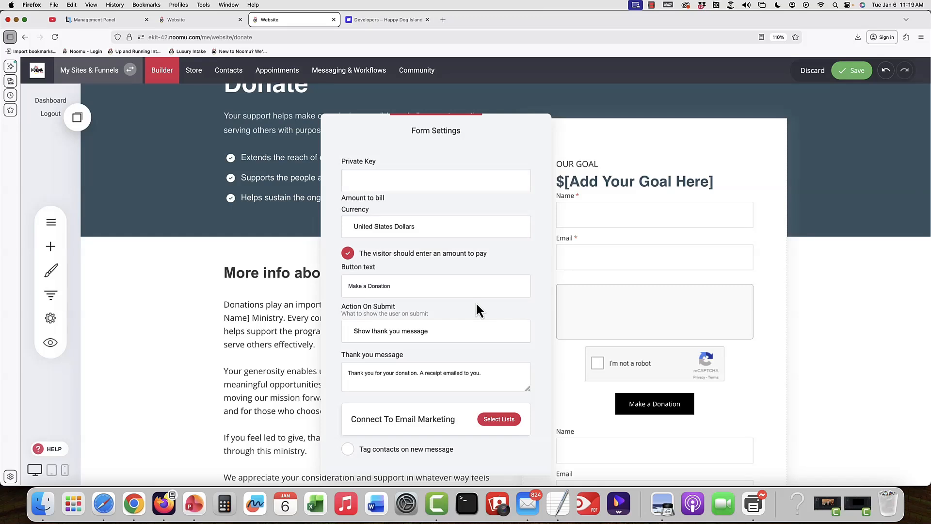
- Connect the Stripe donation form to the "Donor List" email marketing list
scroll(474, 304, down, 3)
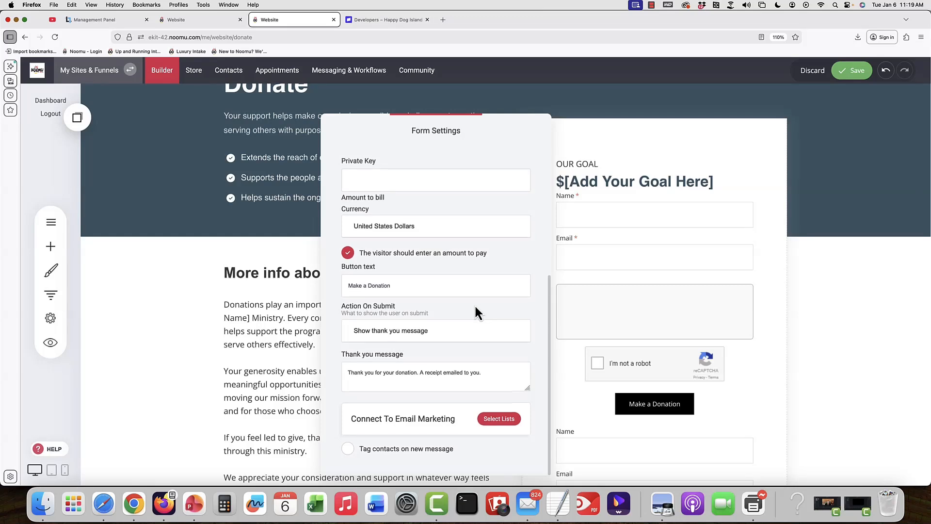
click(499, 421)
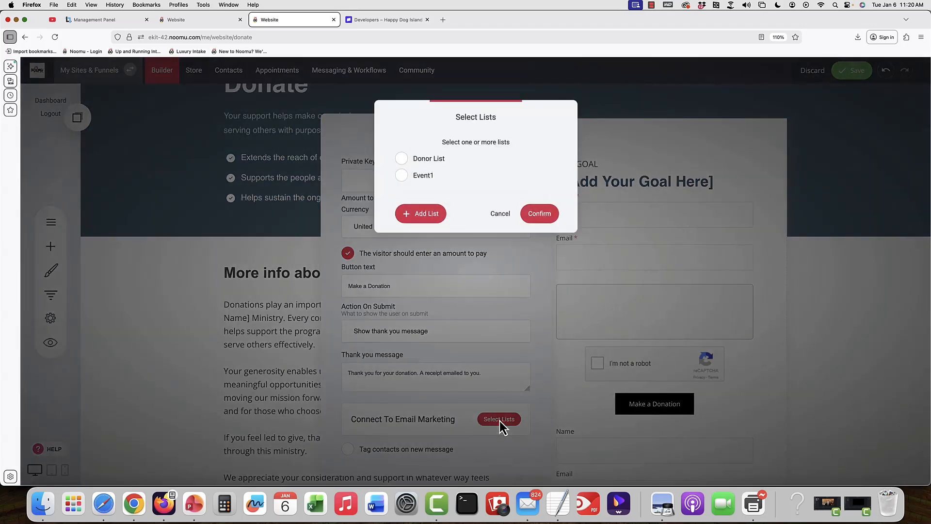
click(402, 160)
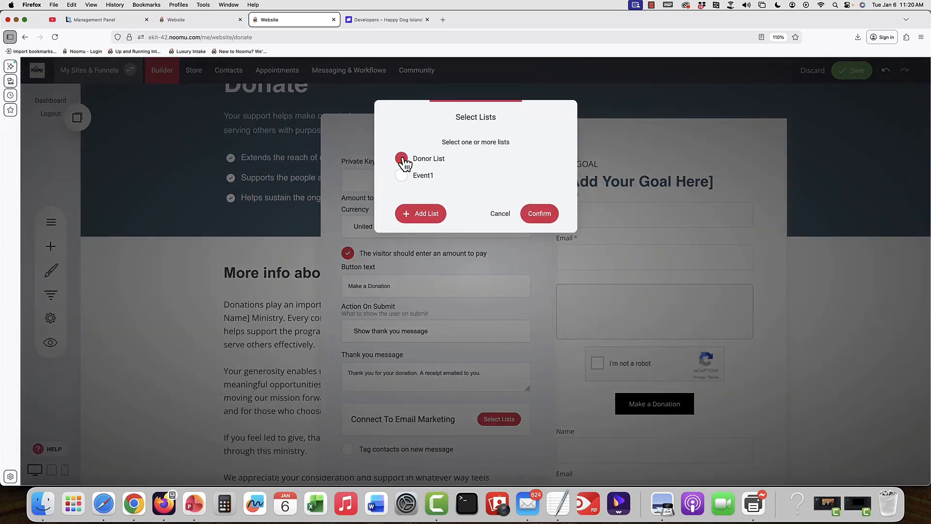
click(540, 214)
- Turn on contact tagging for new messages on the Stripe form and assign the existing "donor" tag
scroll(426, 371, down, 2)
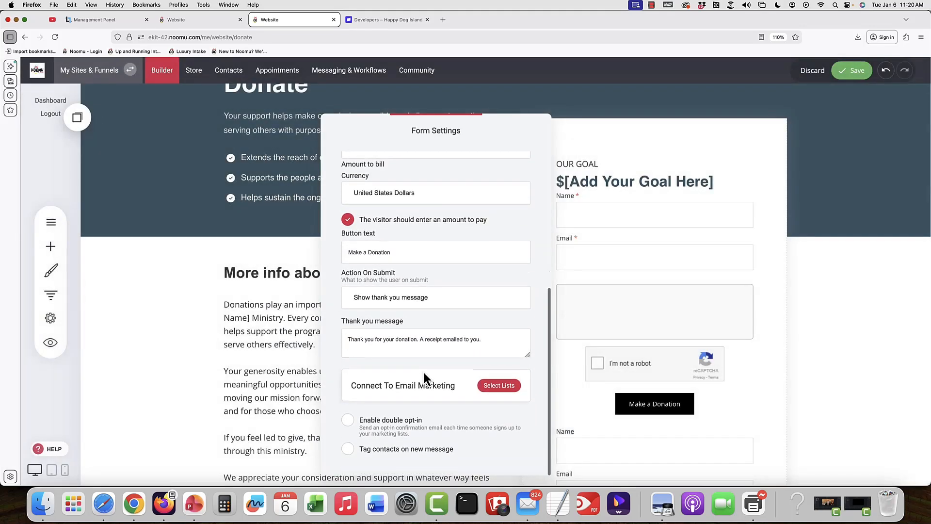
click(366, 457)
scroll(441, 406, down, 2)
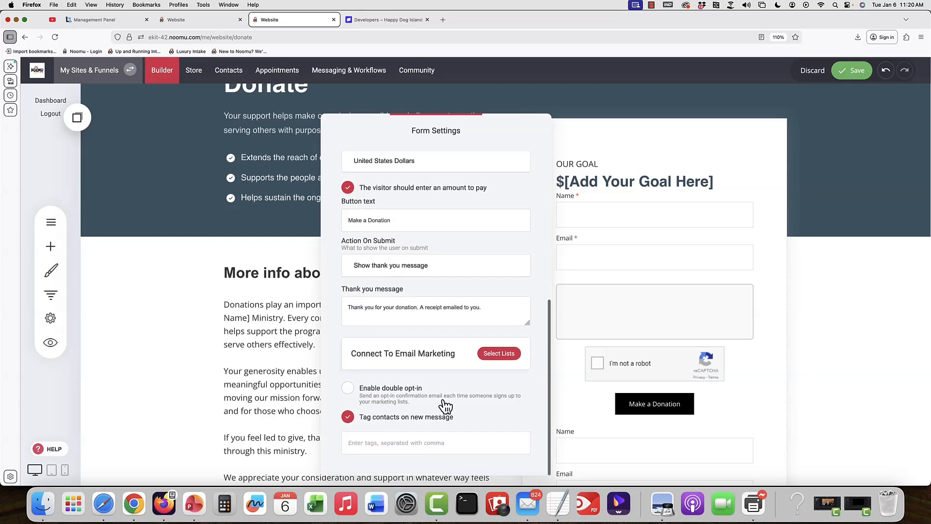
click(391, 445)
click(376, 425)
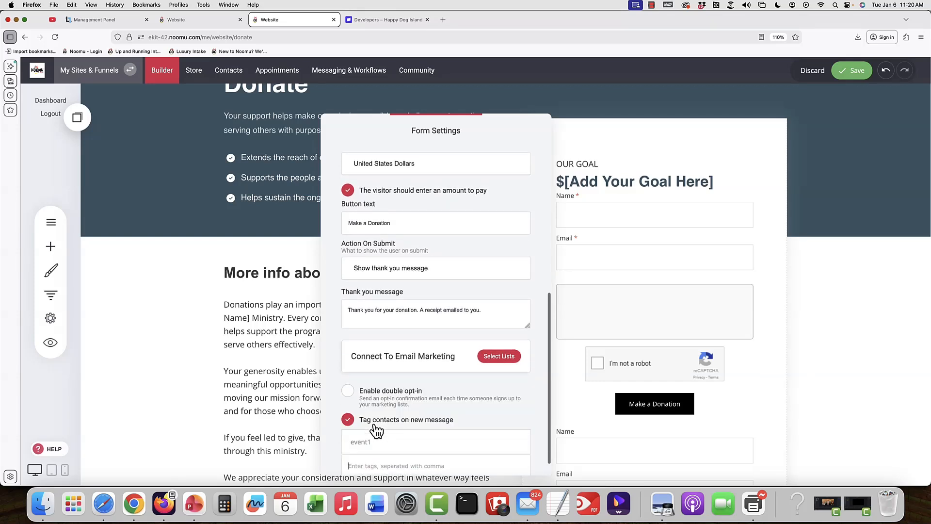
click(510, 419)
scroll(522, 405, down, 2)
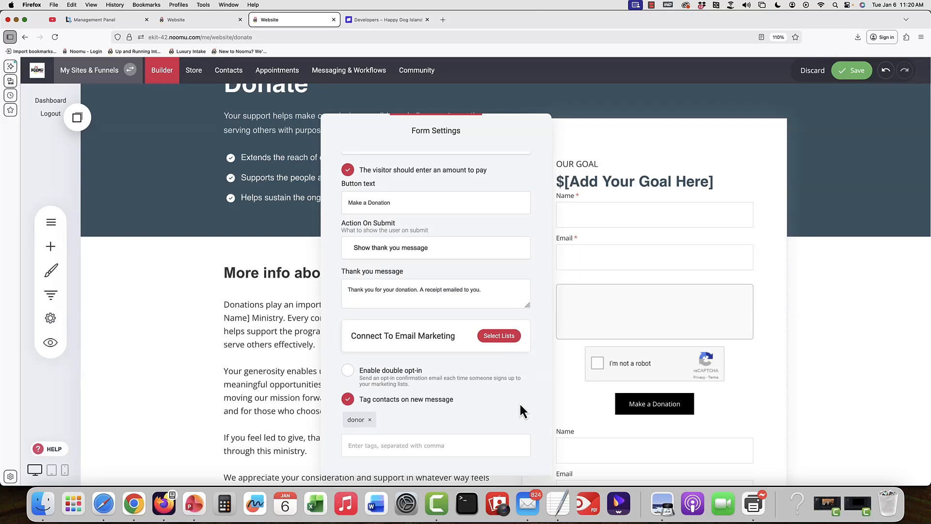
- Switch to the Stripe dashboard, search for "publishable key" and open the developers' API keys page
scroll(428, 280, up, 5)
scroll(428, 280, up, 3)
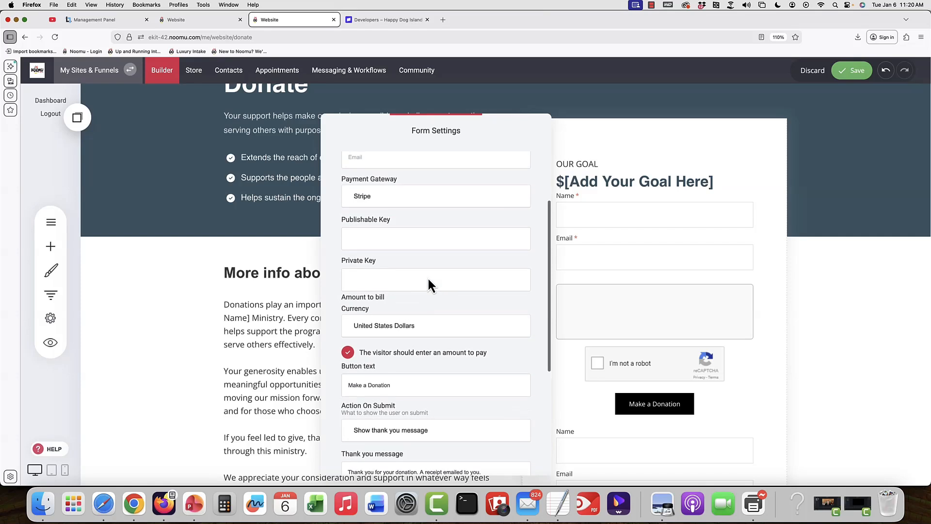
scroll(428, 276, up, 3)
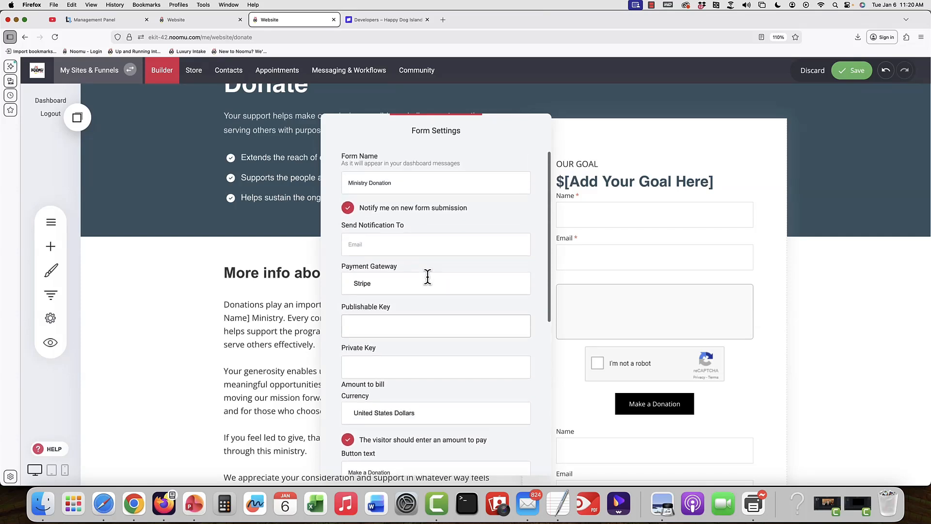
key(ctrl+Tab)
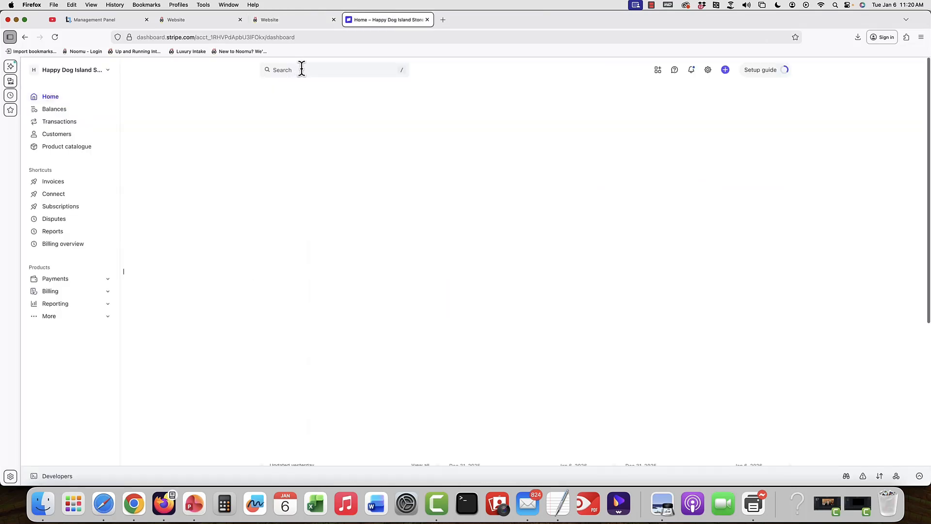
click(320, 69)
text(pub)
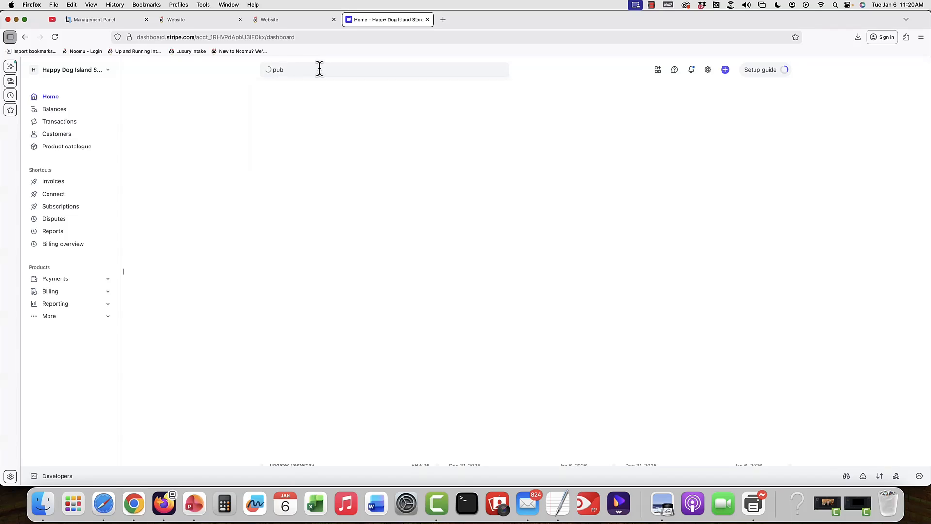
text(lishable key)
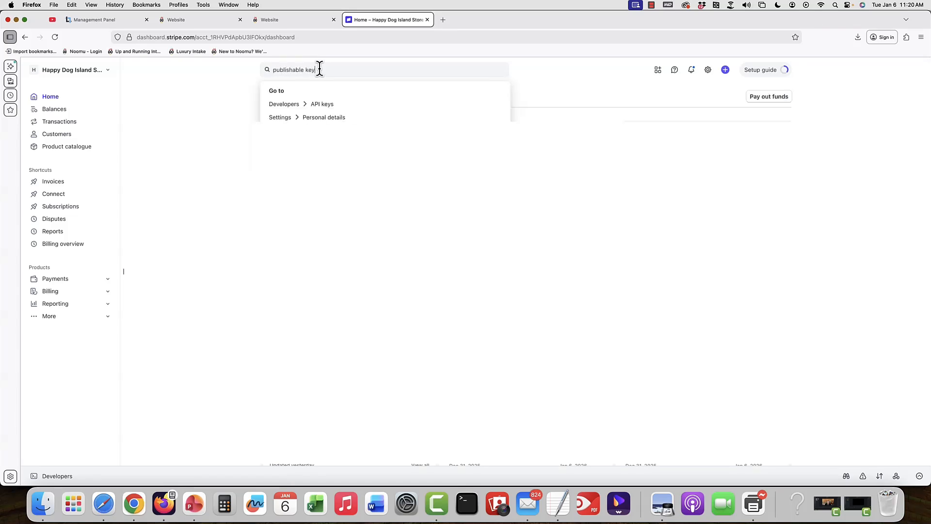
click(323, 105)
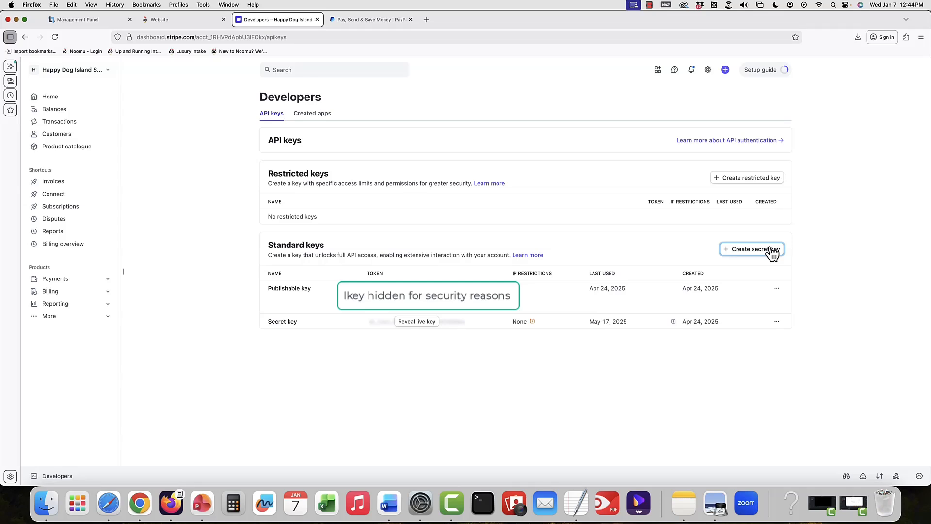
- Return to the Donate page's form settings and locate the Publishable Key and Private Key fields
mouse_move(197, 20)
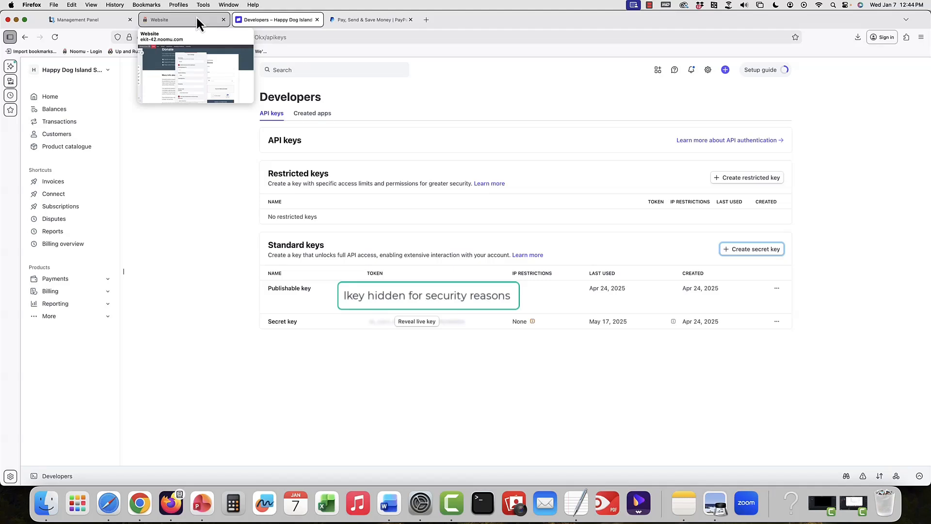
click(197, 18)
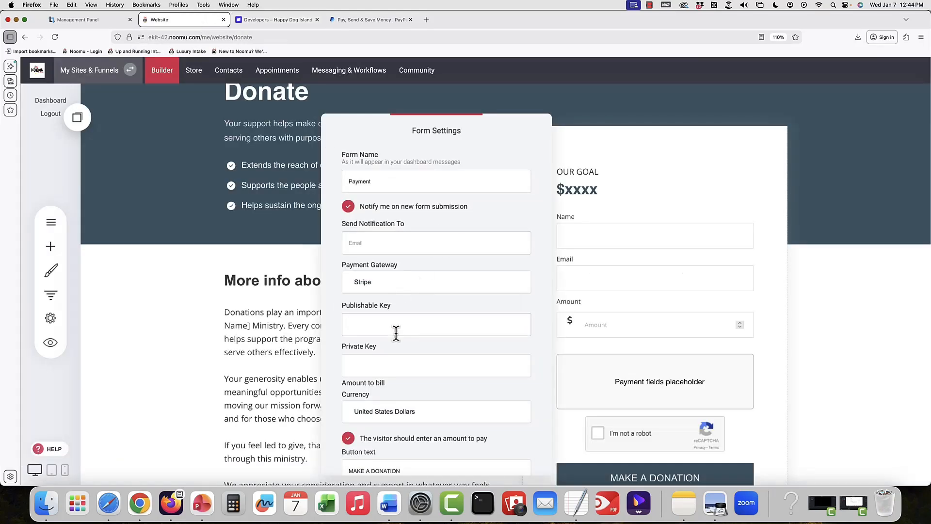
click(379, 326)
click(394, 366)
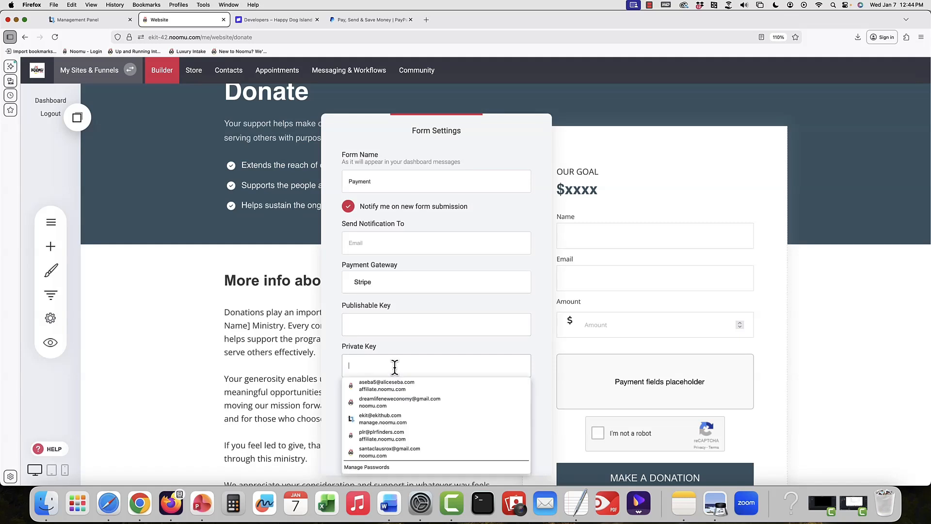
click(459, 344)
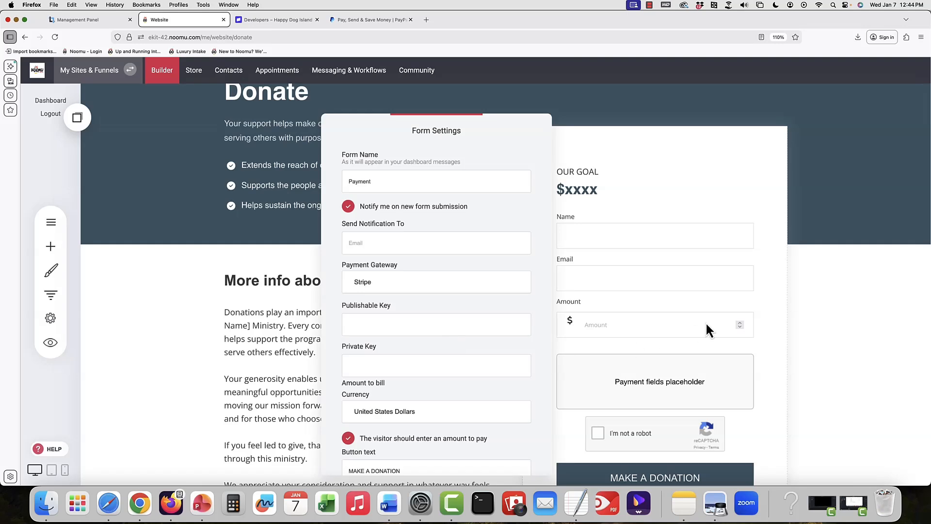
click(677, 340)
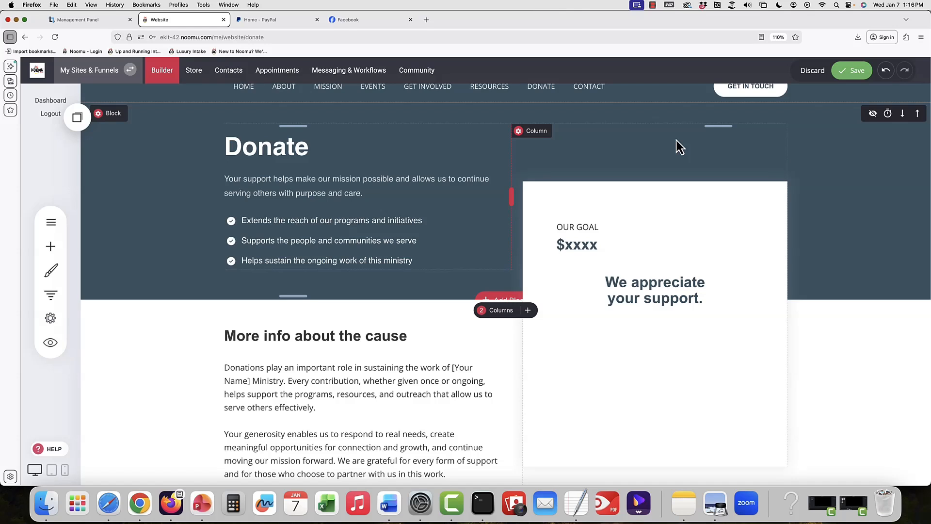
- Add a contact form with name, email, subject and message fields below the "We appreciate your support." heading
click(52, 247)
drag(125, 367, 644, 318)
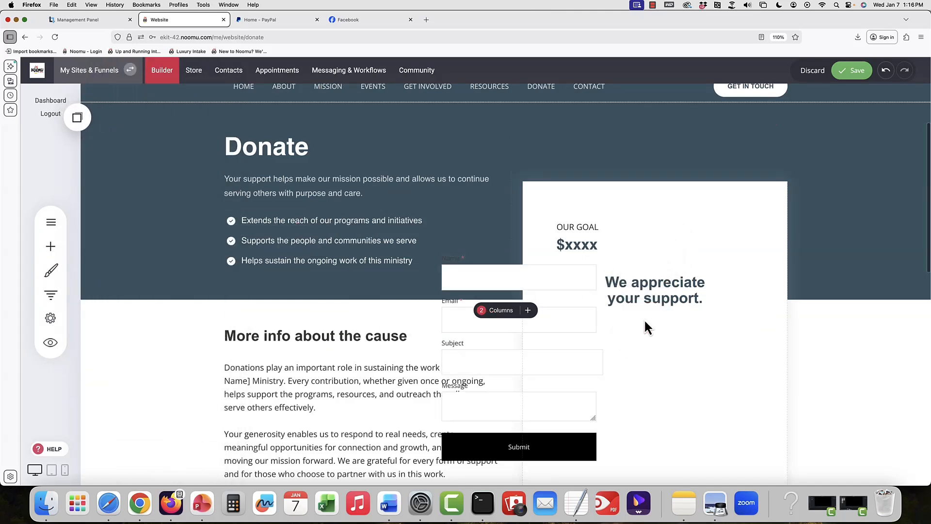
scroll(611, 253, down, 3)
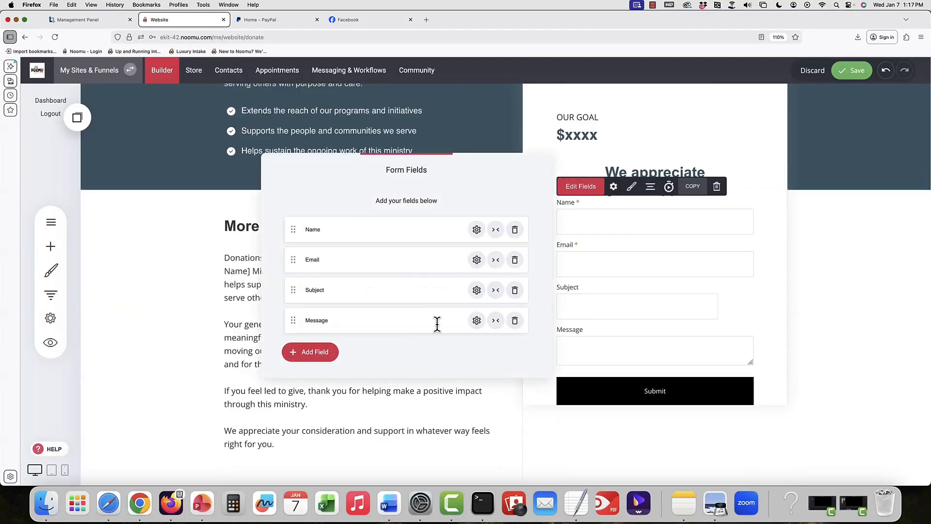
- Delete the Subject and Message fields from the new form
click(514, 291)
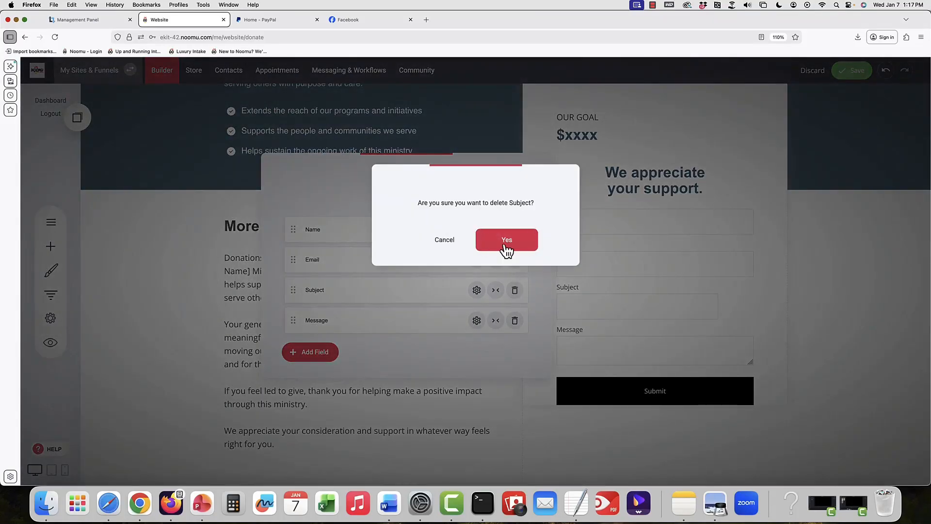
click(508, 242)
click(515, 290)
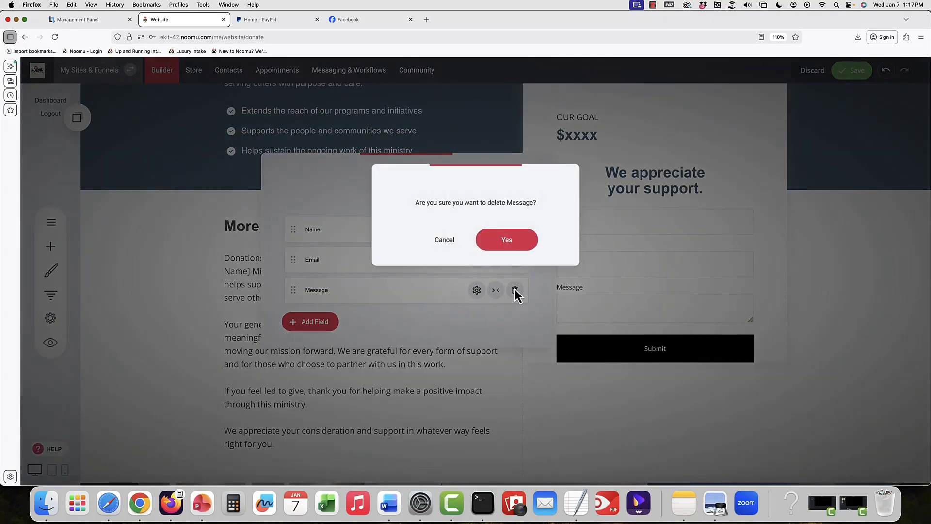
click(507, 240)
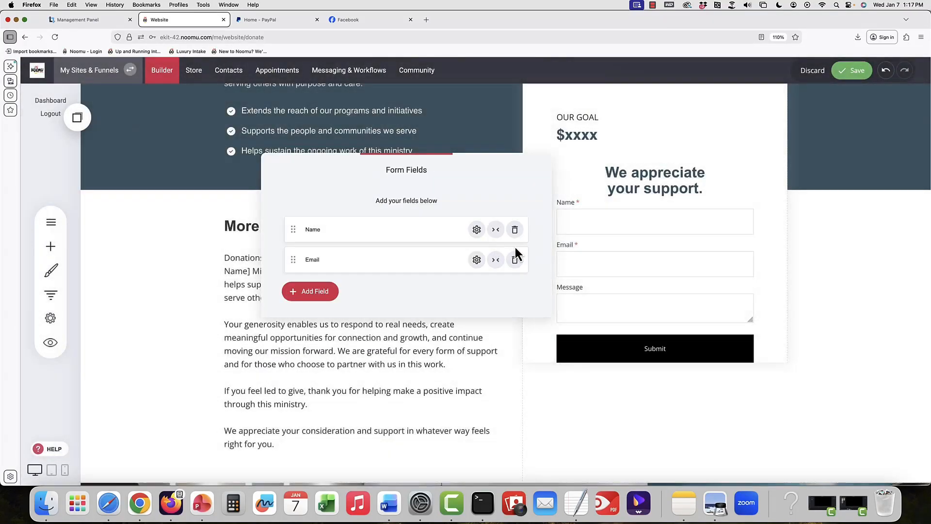
- Name the new form "Donation Form" and set its button text to "Donate Now"
click(636, 247)
click(614, 189)
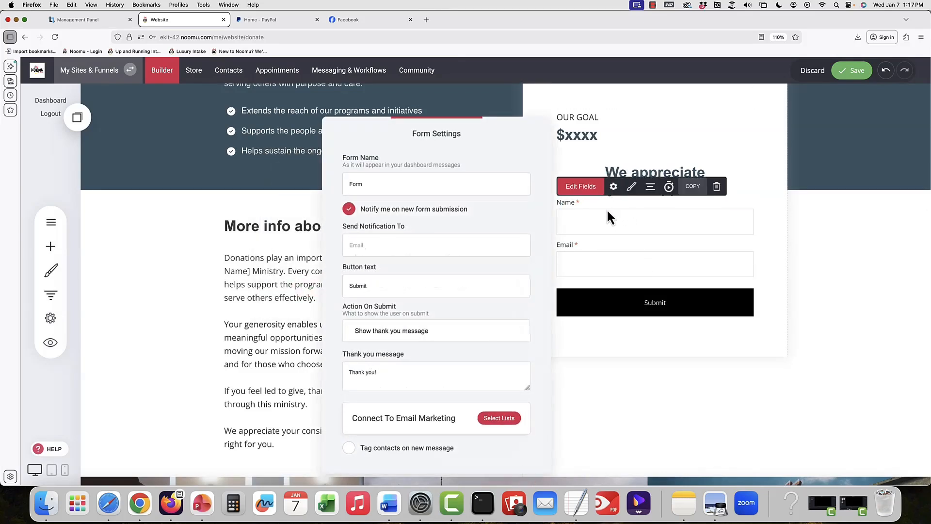
drag(366, 182, 333, 181)
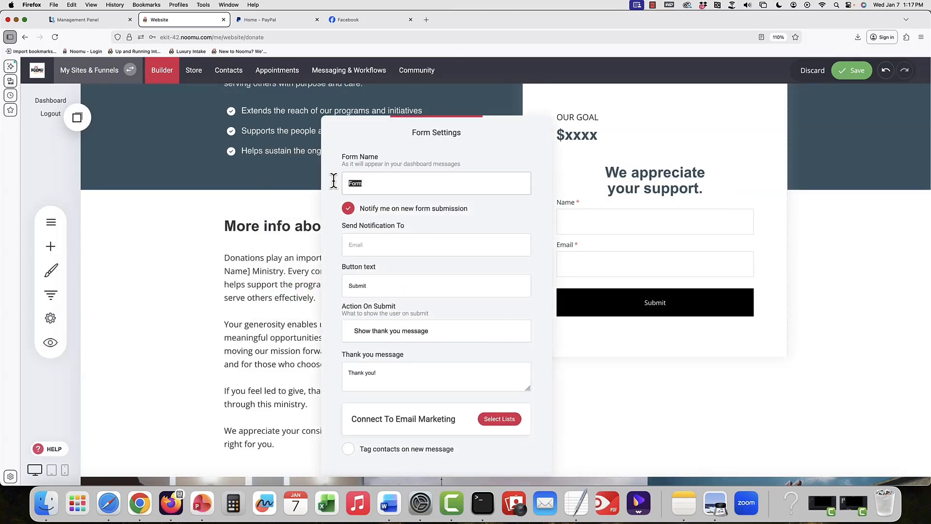
text(Donation Form)
drag(386, 280, 336, 281)
text(Don)
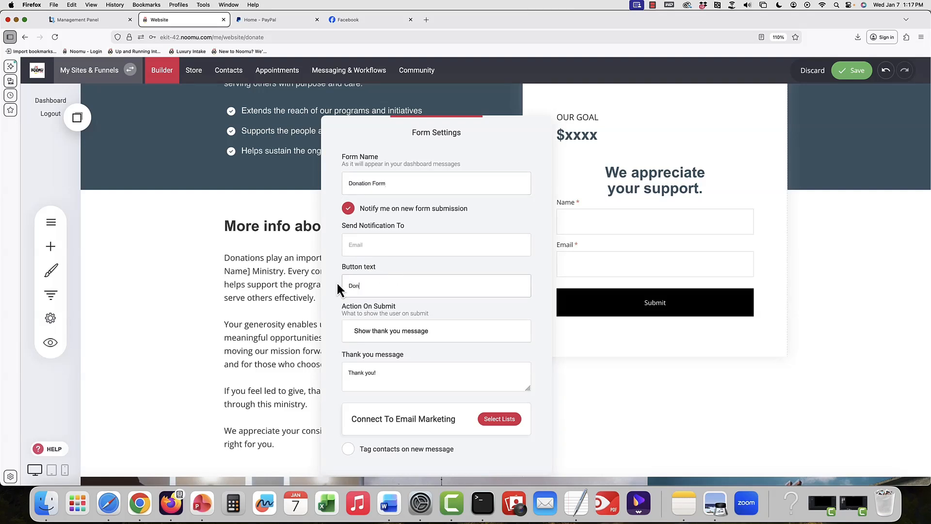
text(ate Now)
- Connect the "Donation Form" to the "Donor List" email marketing list
click(496, 420)
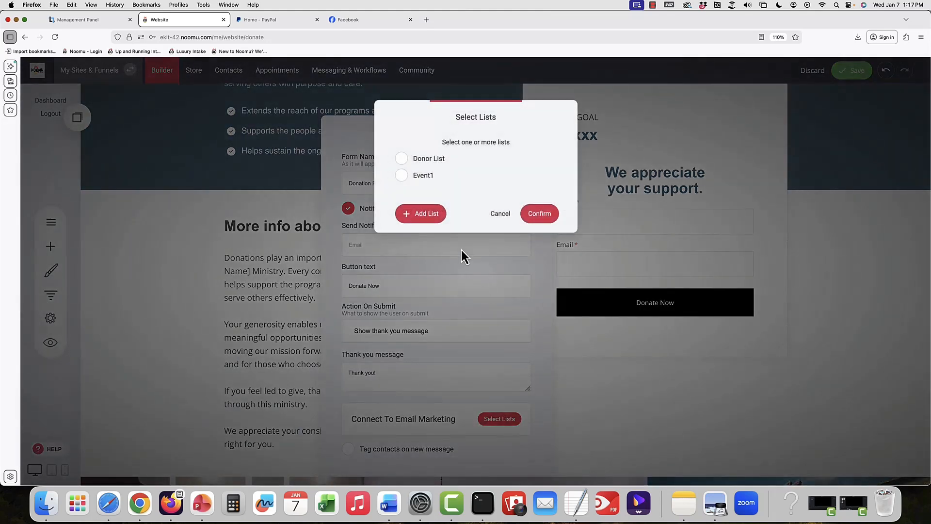
click(401, 160)
click(538, 214)
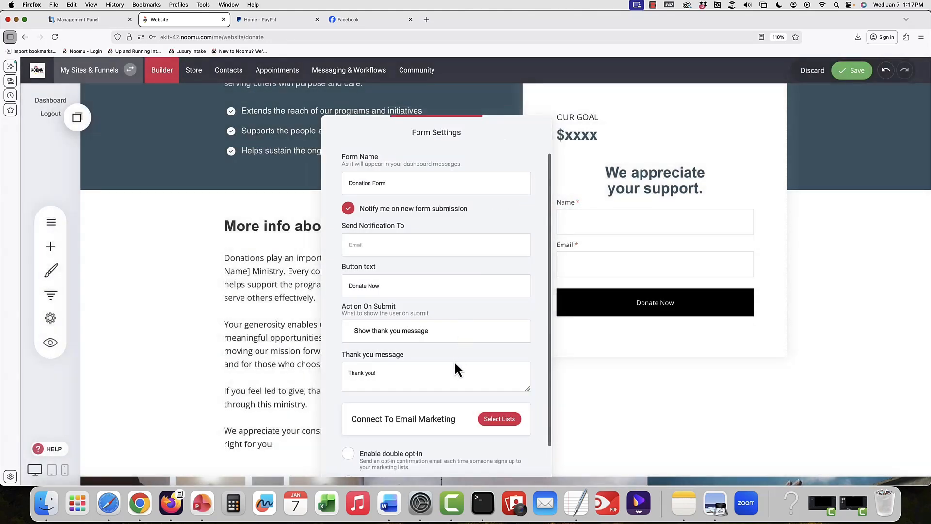
- Enable tagging of contacts on new messages for the "Donation Form" and choose the "donor" tag
scroll(455, 365, down, 1)
click(349, 451)
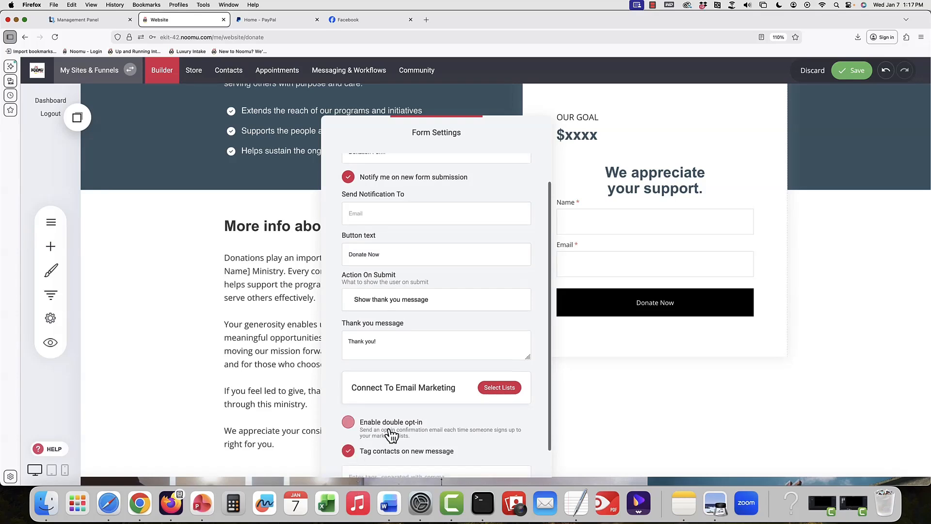
scroll(391, 435, down, 1)
click(371, 447)
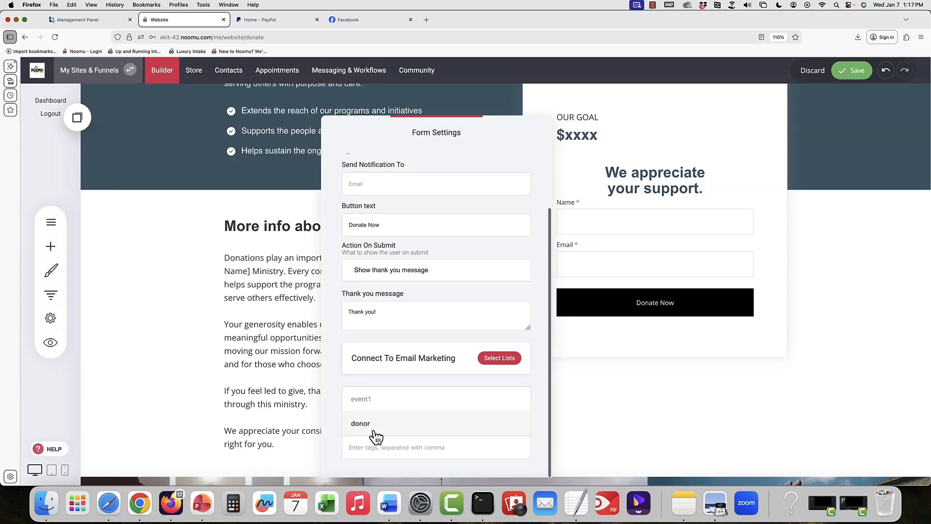
click(374, 431)
- Set the form's submit action to "Go to page" and choose External Link as the thank you page's link type
scroll(535, 408, up, 2)
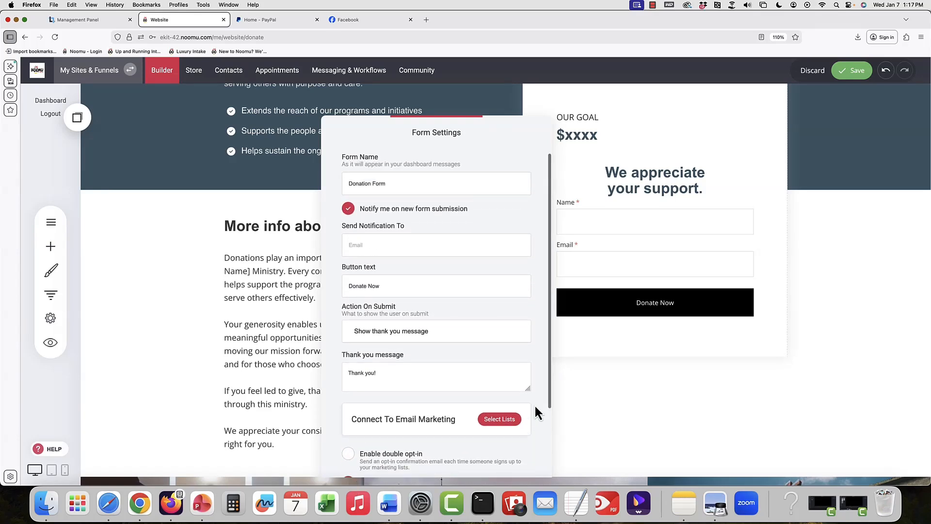
click(430, 327)
click(431, 334)
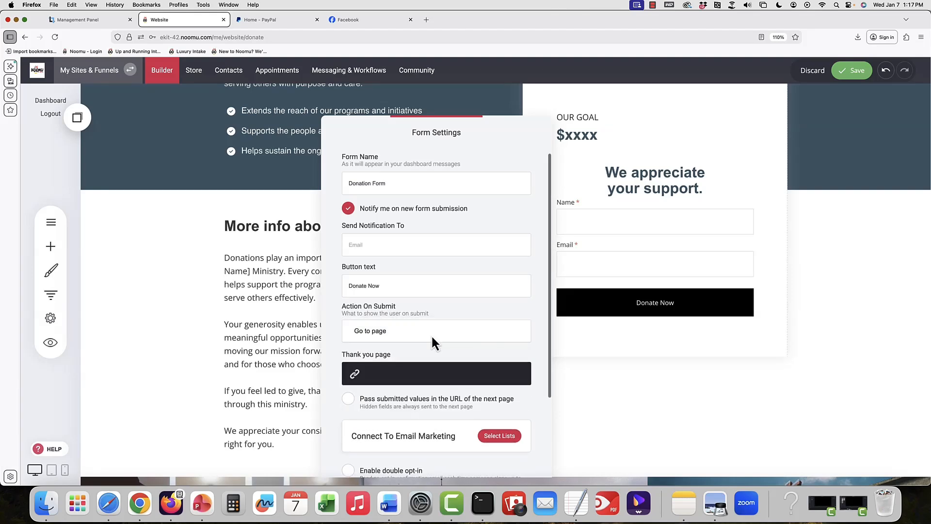
click(420, 382)
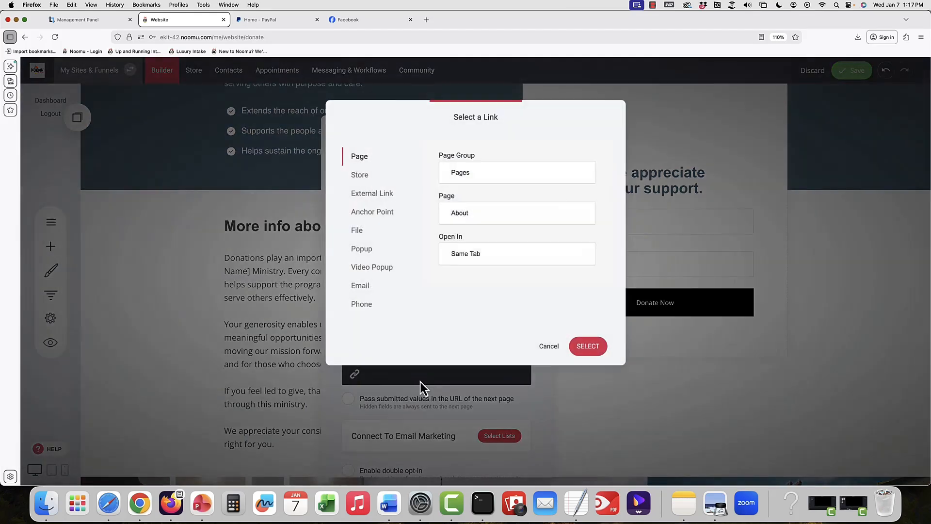
click(382, 194)
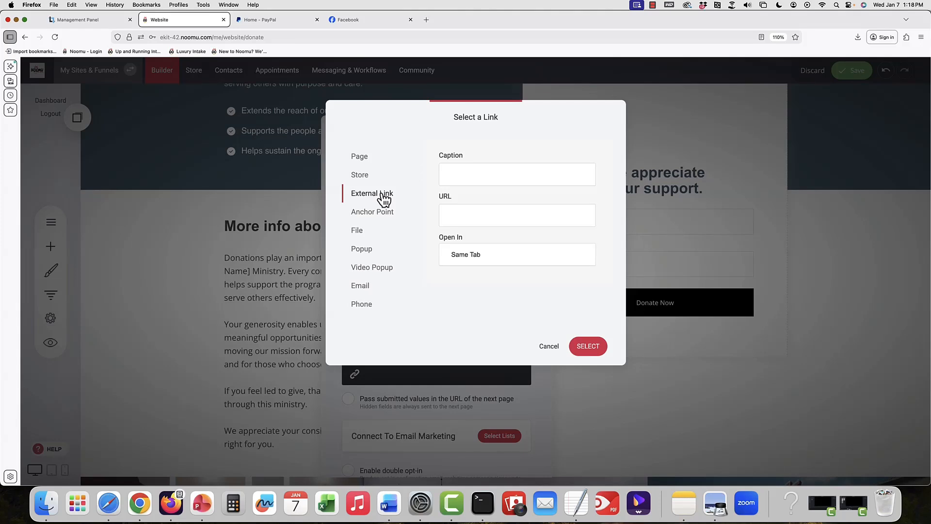
- Switch to PayPal and start creating a new donation page of the shareable link type from the Donations area
click(275, 20)
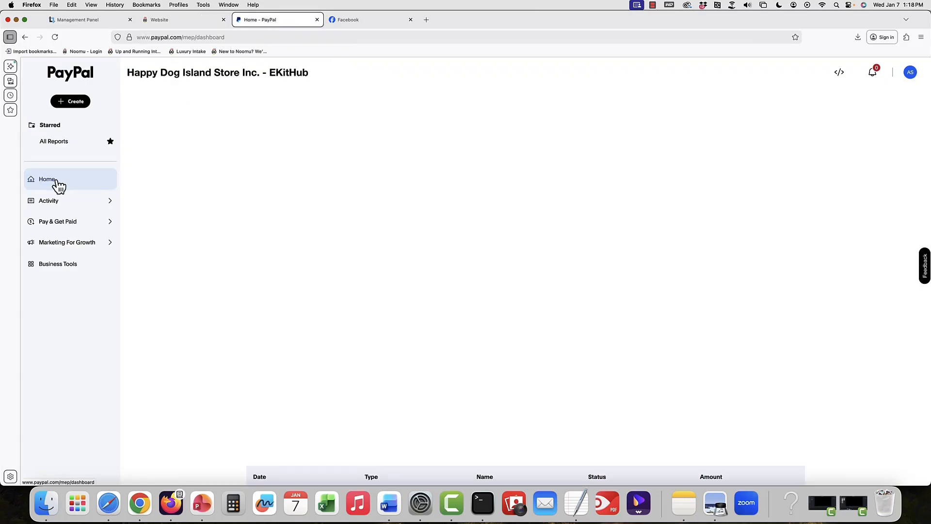
click(62, 222)
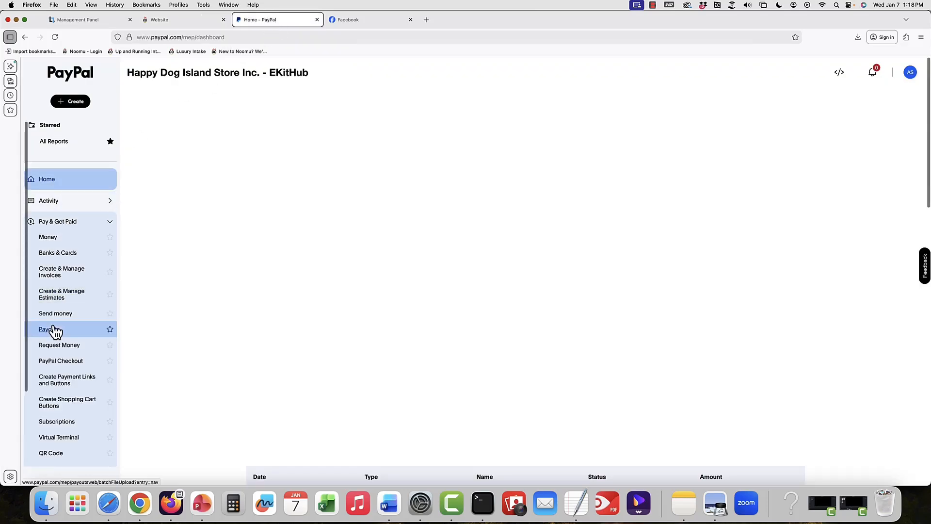
scroll(56, 330, down, 4)
click(58, 382)
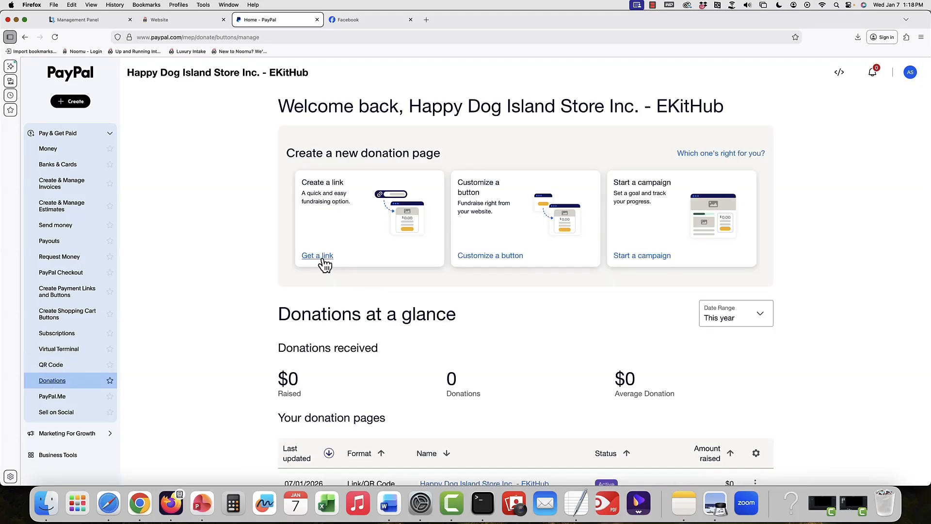
click(322, 259)
- Review the donation page setup options, keep the default project name without logo, image or message, and continue to the donation details
scroll(321, 257, down, 2)
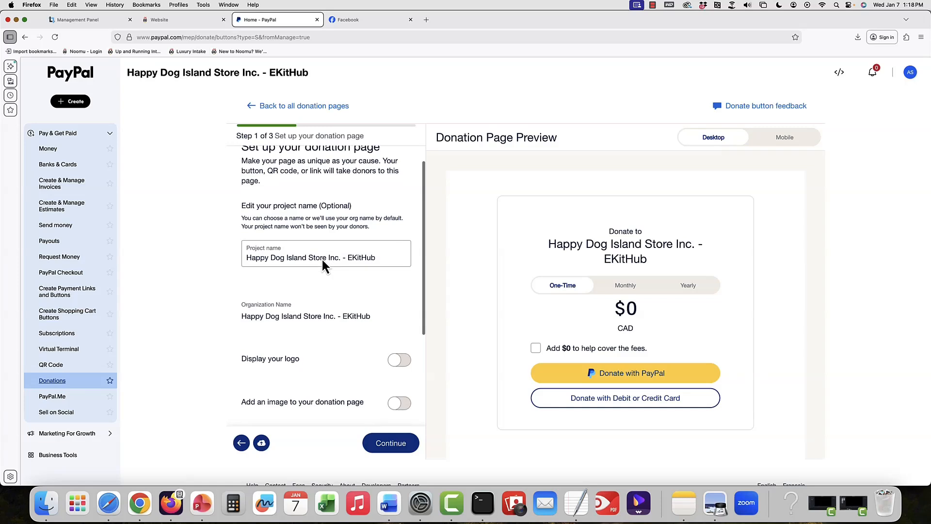
scroll(322, 257, up, 2)
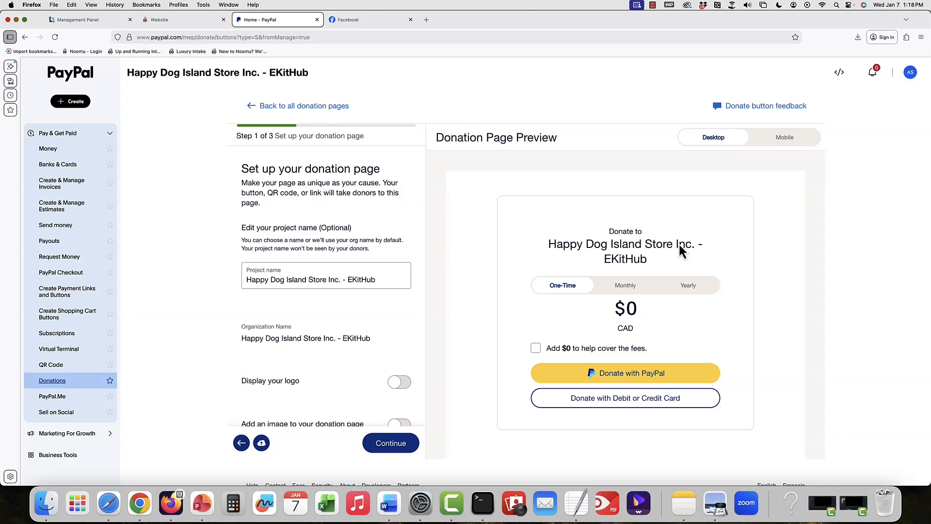
scroll(355, 330, down, 3)
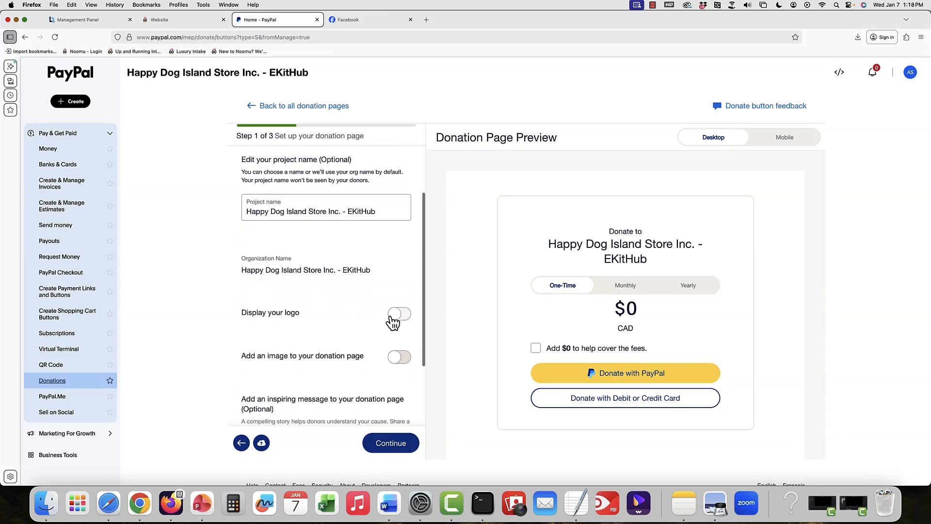
scroll(393, 321, down, 1)
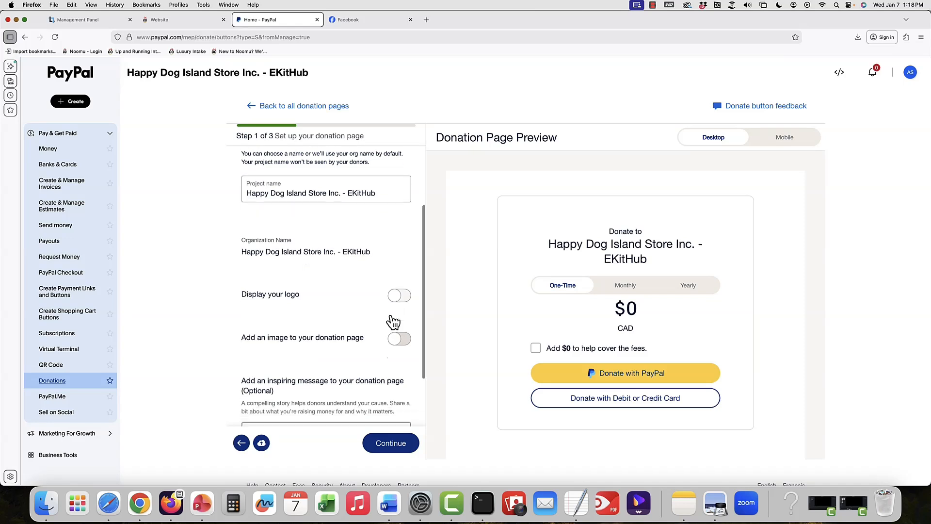
scroll(341, 334, down, 1)
scroll(339, 330, down, 2)
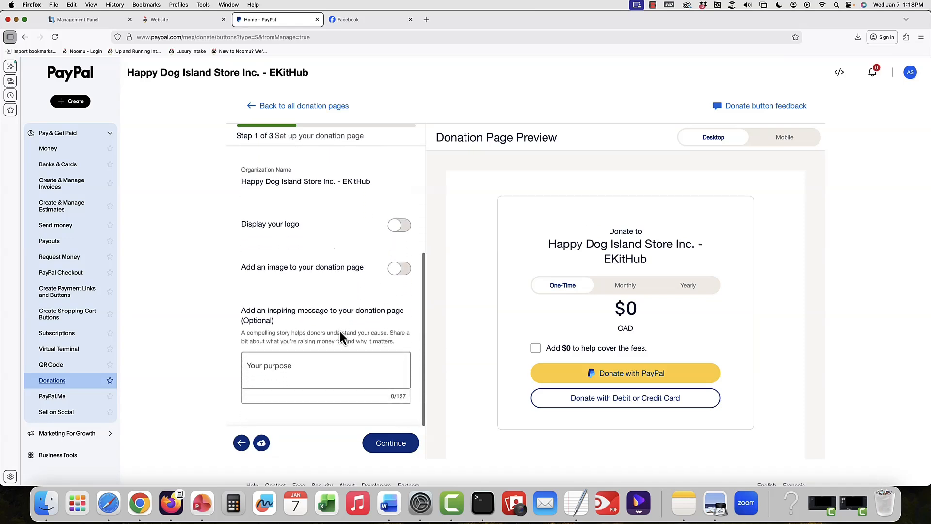
scroll(339, 340, down, 1)
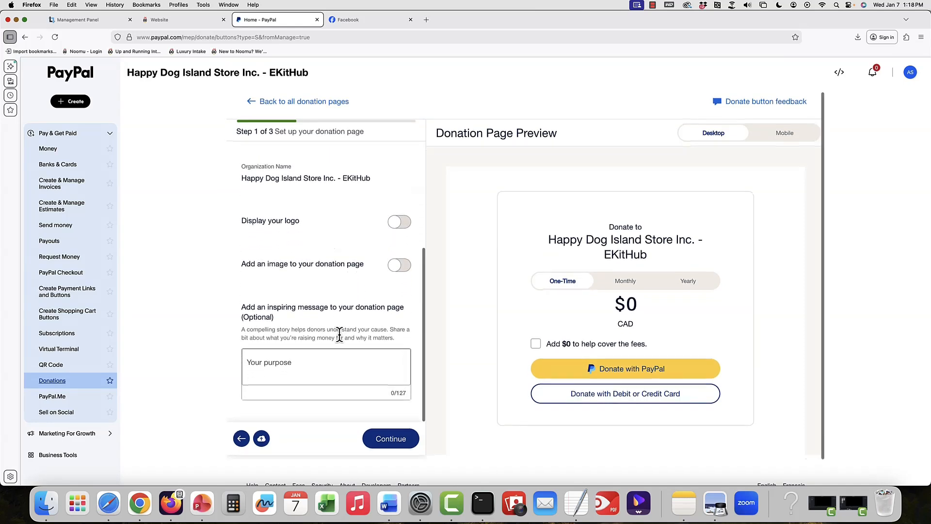
scroll(396, 442, down, 1)
click(394, 430)
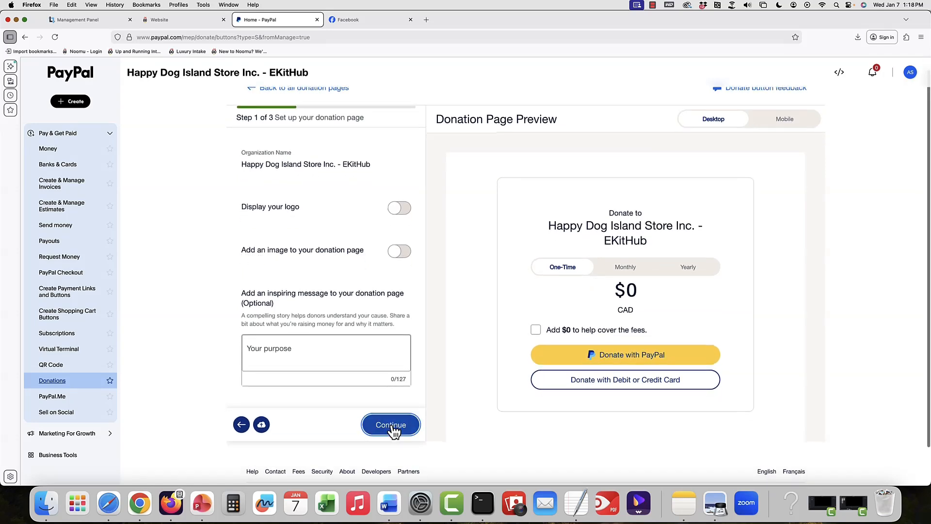
- Keep donations at any amount, set the recurring frequencies to Weekly and Yearly, and continue to the payment page setup
scroll(351, 273, down, 3)
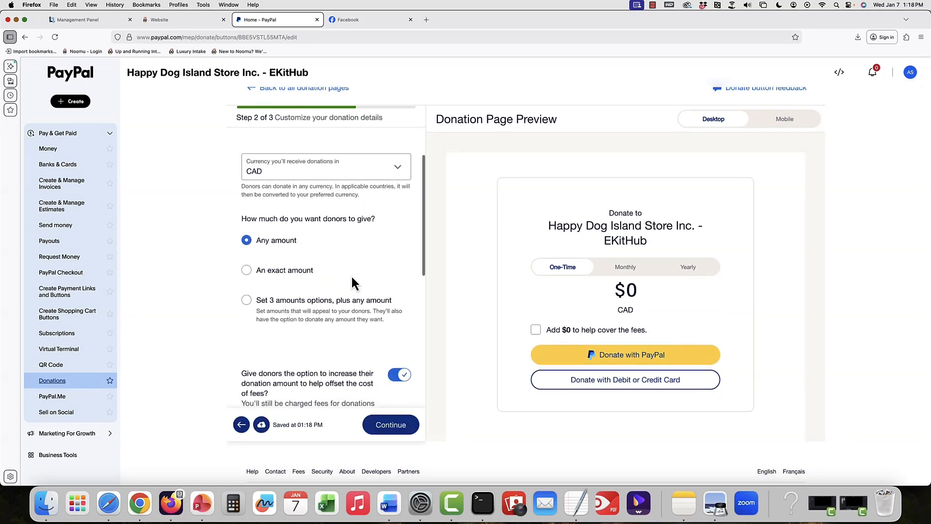
scroll(352, 277, down, 2)
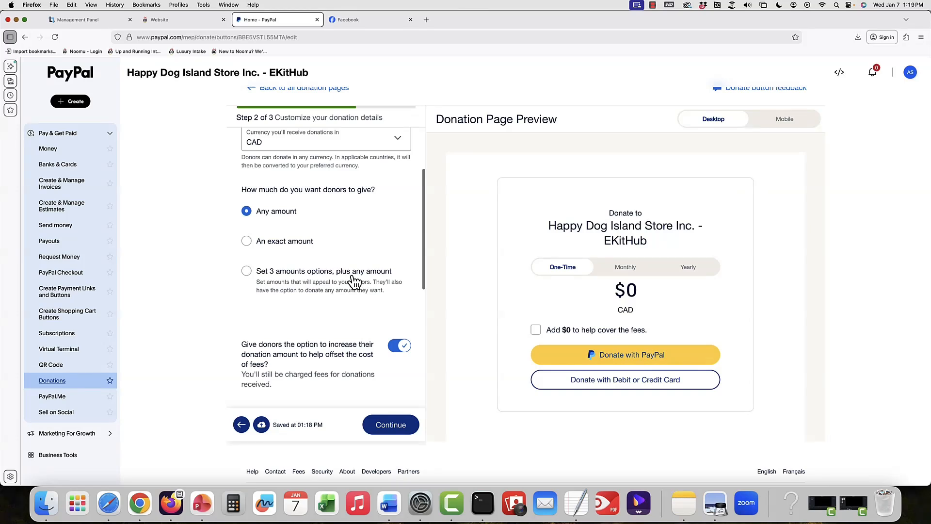
scroll(352, 278, down, 10)
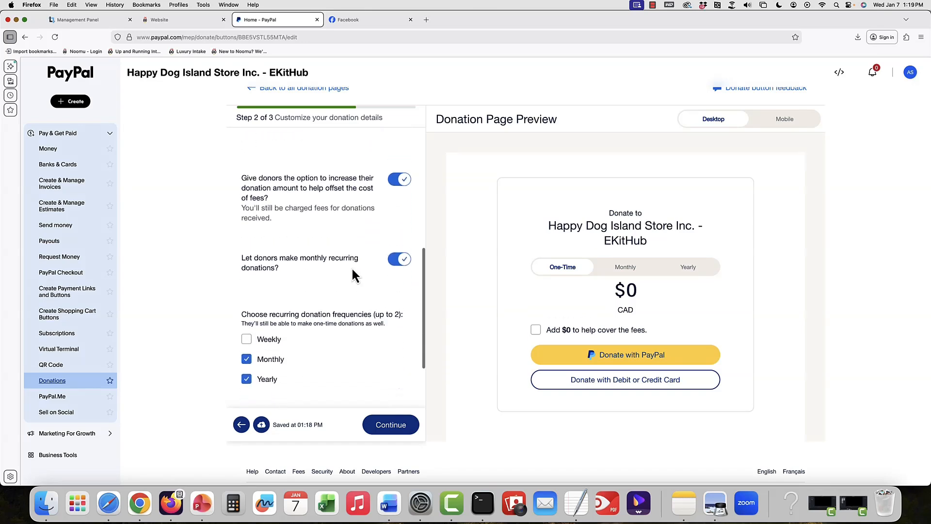
scroll(352, 275, up, 3)
scroll(352, 275, down, 3)
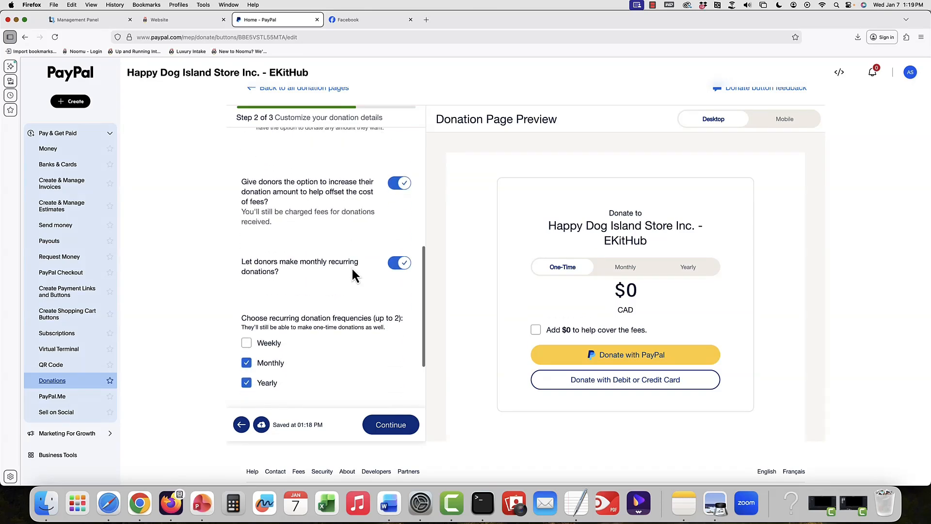
click(247, 344)
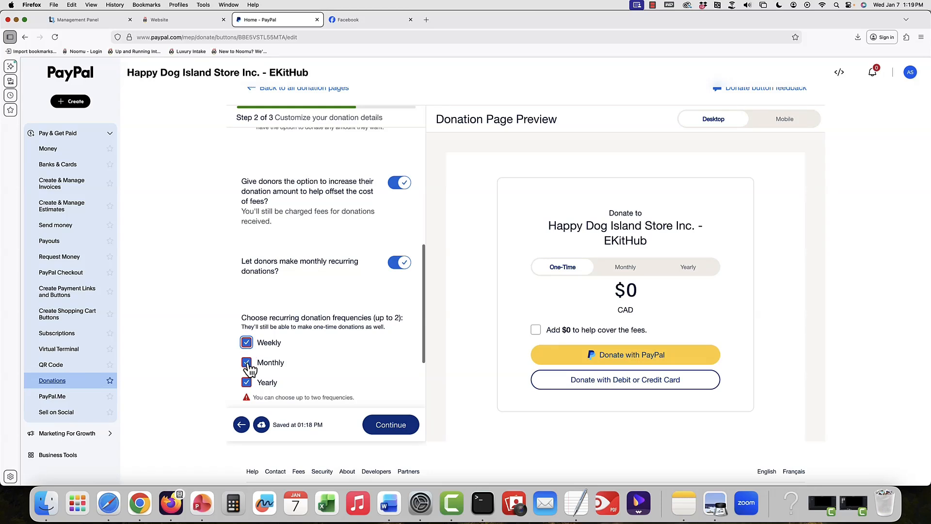
click(246, 363)
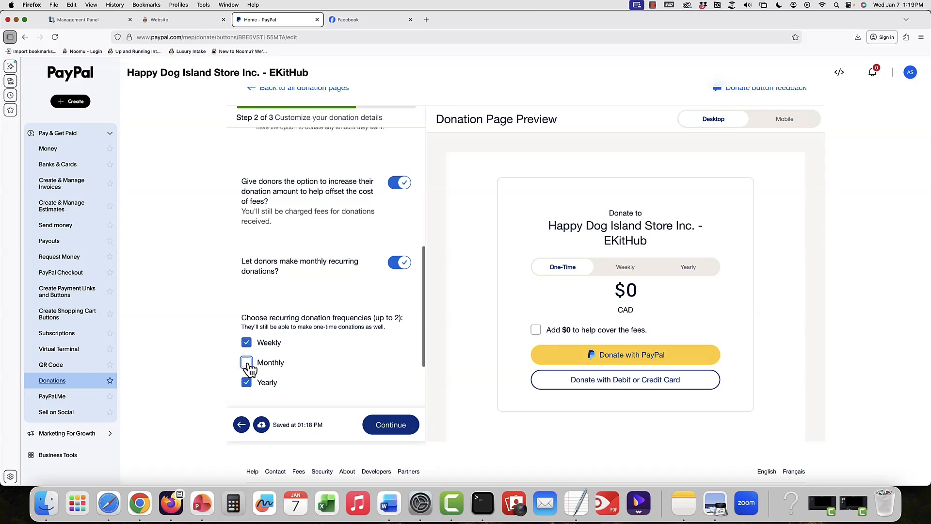
click(392, 429)
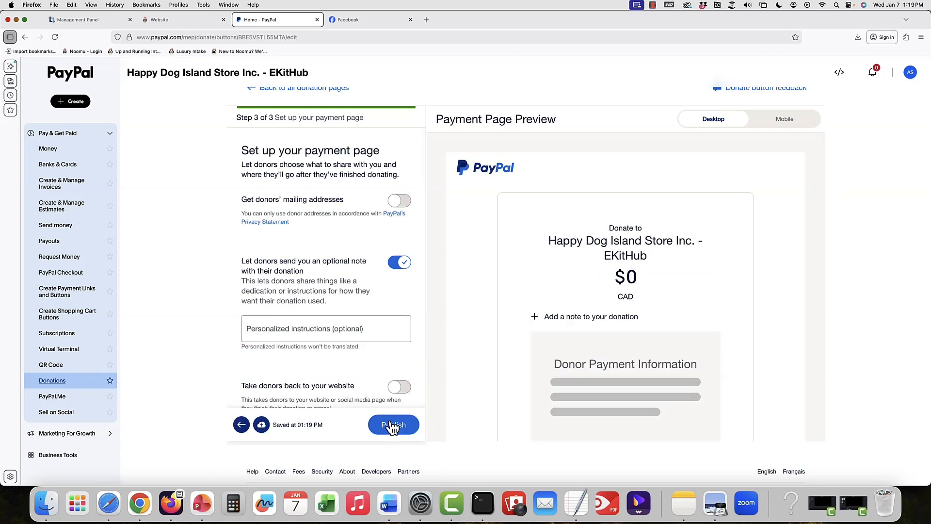
- Enable taking donors back to the website, leave the cancel and complete URLs blank, and publish the donation page
scroll(337, 255, down, 5)
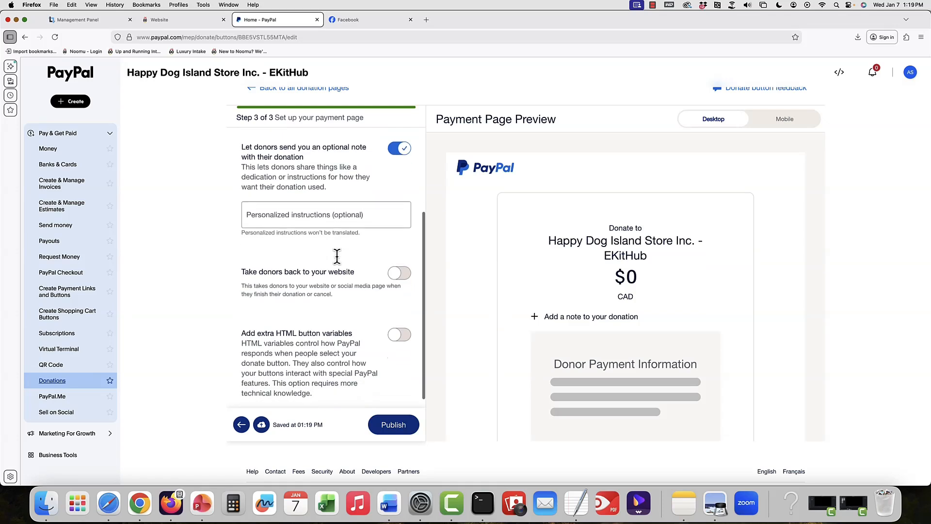
click(393, 267)
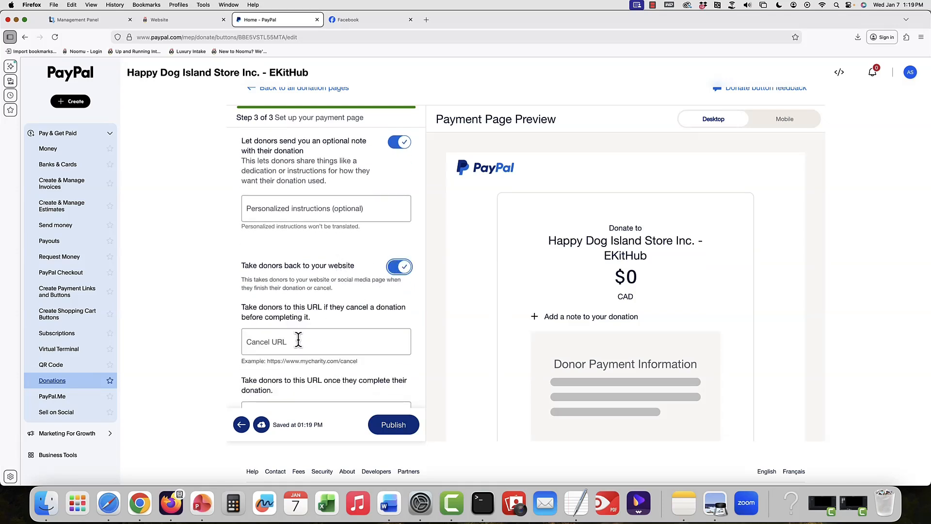
scroll(298, 339, down, 2)
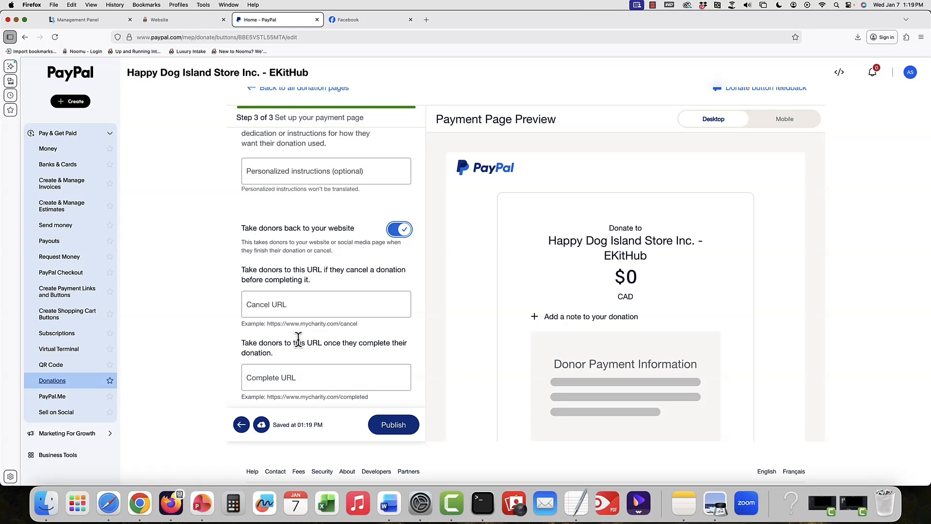
scroll(334, 361, down, 5)
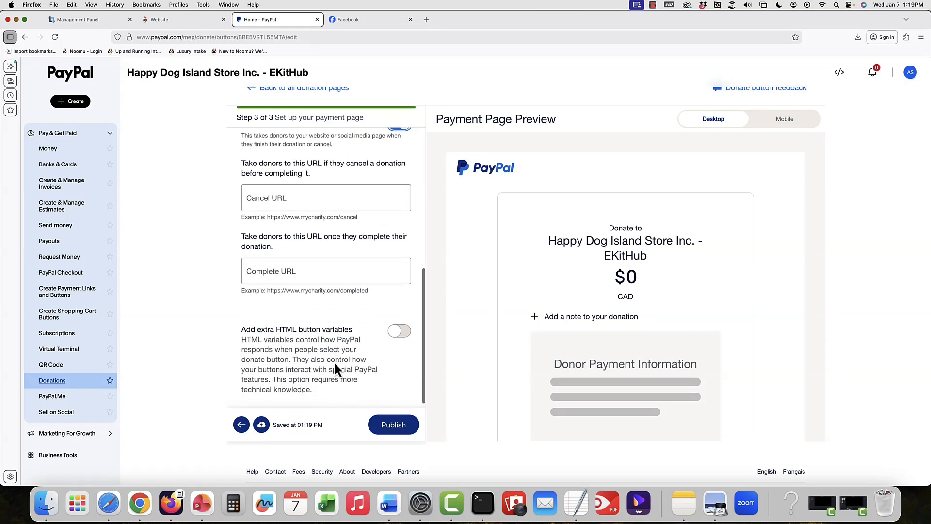
click(394, 426)
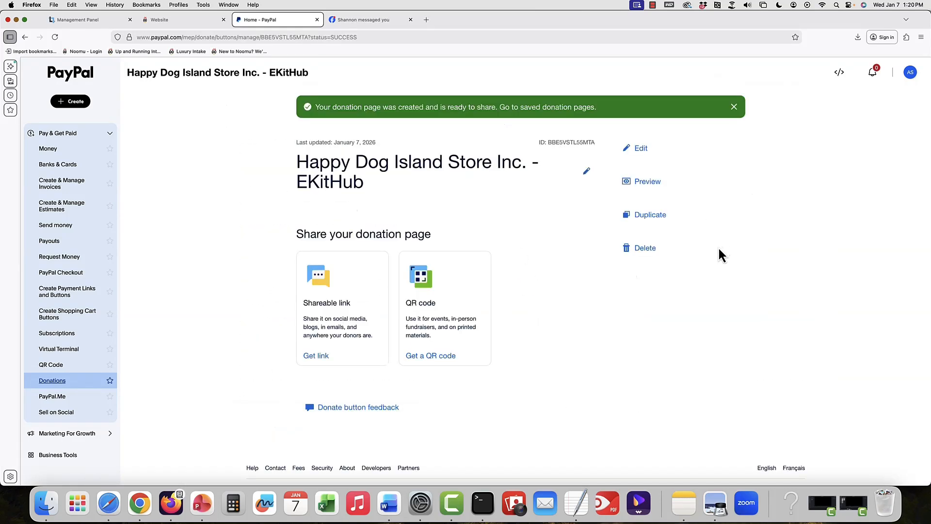
- Copy the donation page's shareable link and set it as the external URL of the form's thank you page in the website builder
click(319, 358)
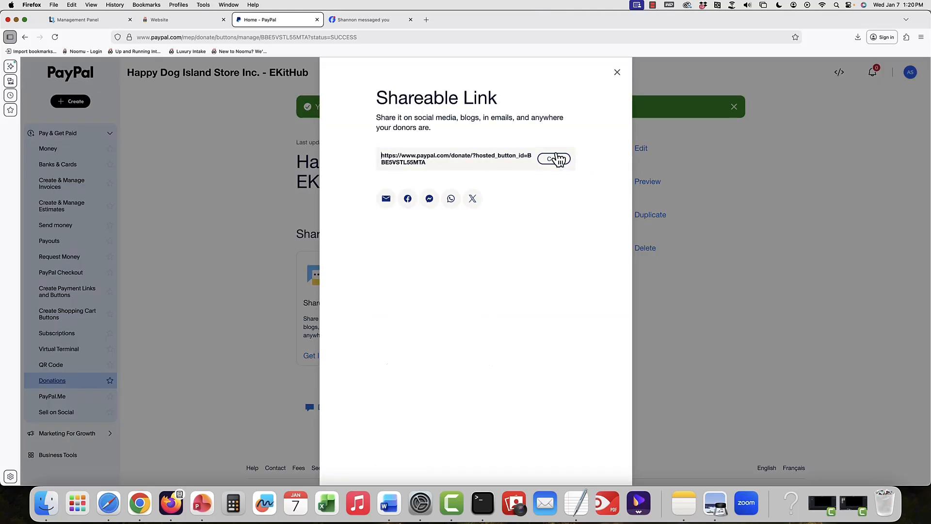
click(556, 160)
click(173, 19)
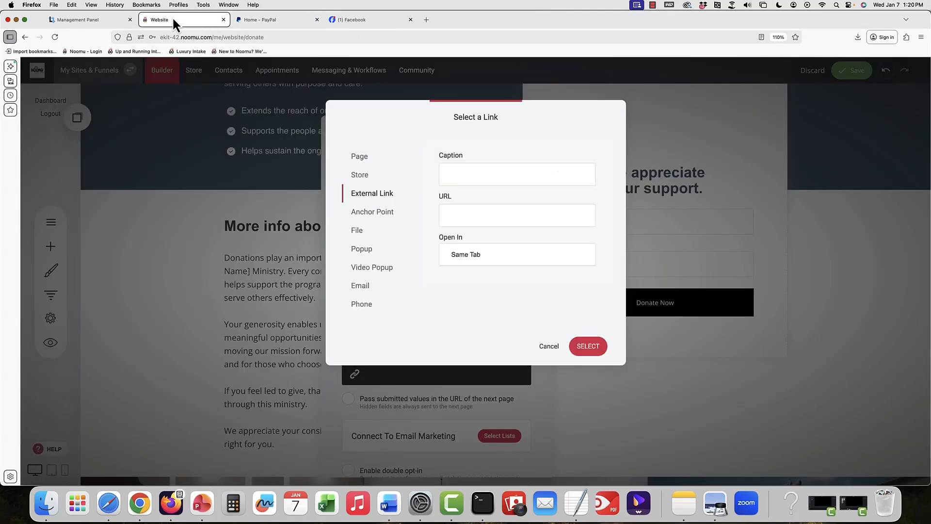
click(461, 209)
key(super+v)
click(586, 346)
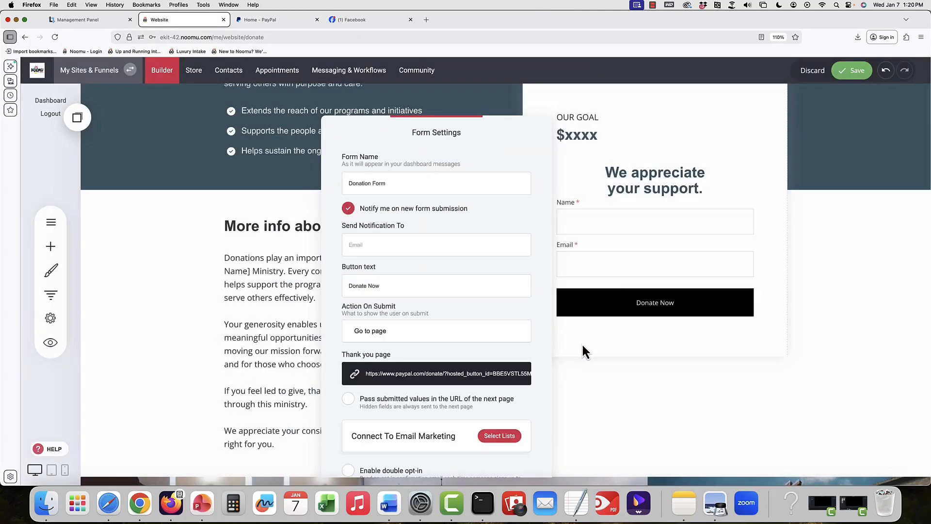
- Place the donation form above the "We appreciate your support." heading, directly under the goal amount, and save the page
click(610, 340)
drag(672, 215, 578, 146)
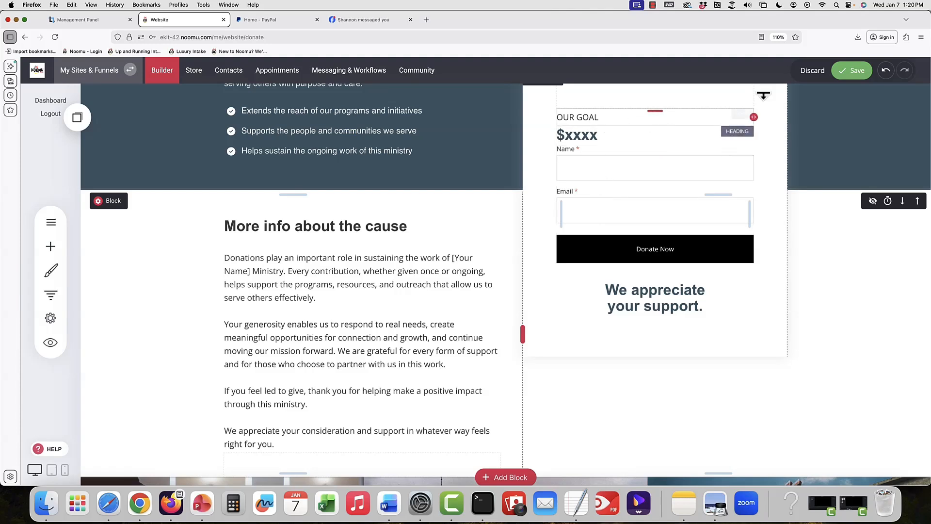
click(856, 74)
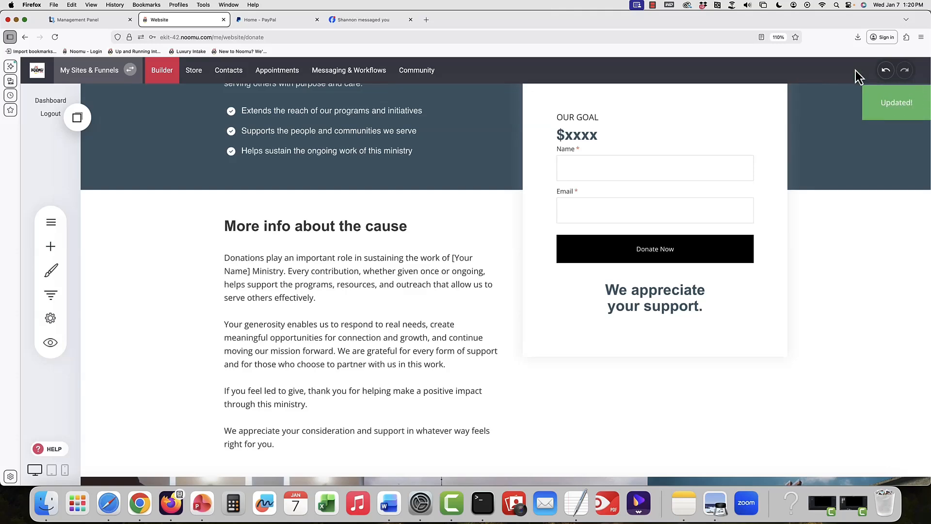
- Open the "Donation Thank You" automation and examine its trigger and the content of its "Thank you for your support" email
click(363, 80)
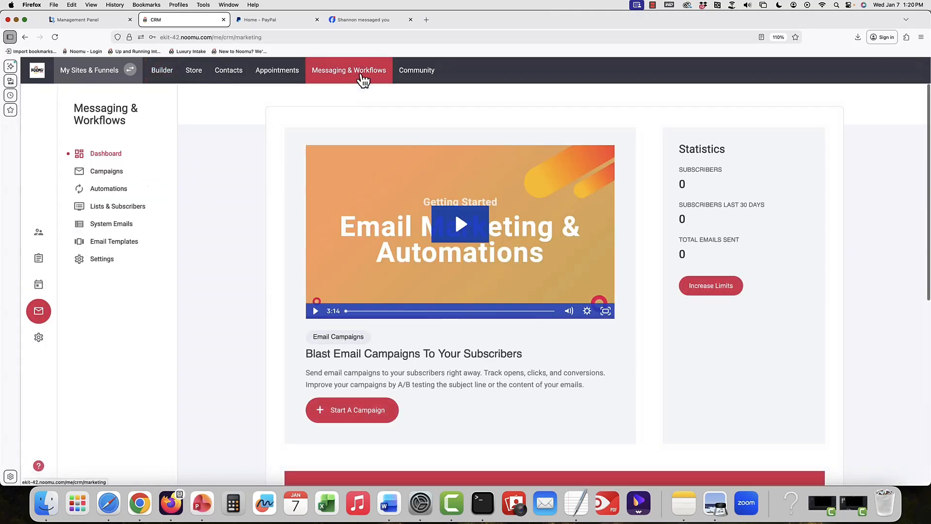
click(108, 190)
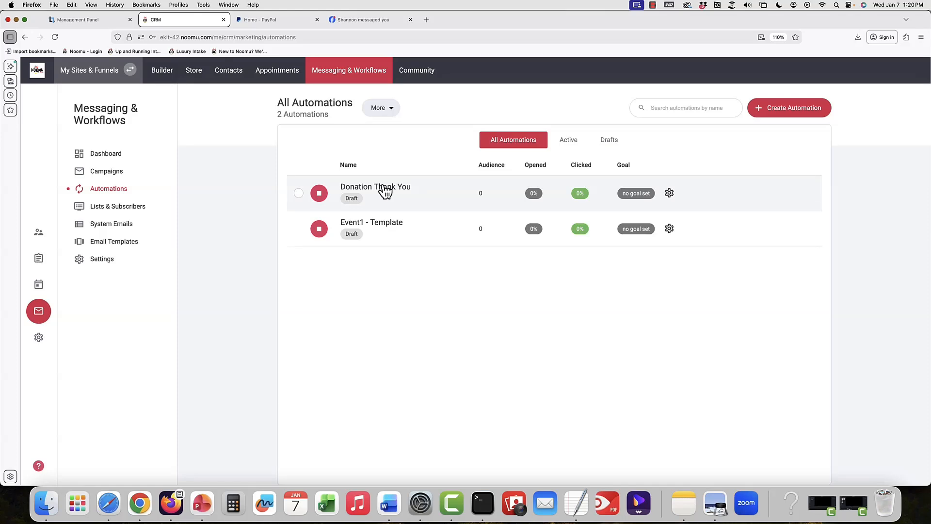
click(385, 191)
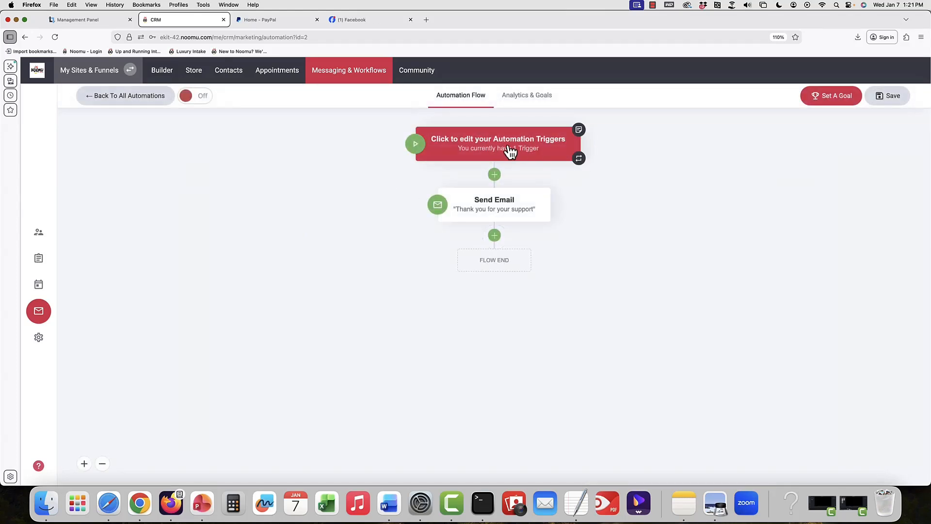
click(510, 152)
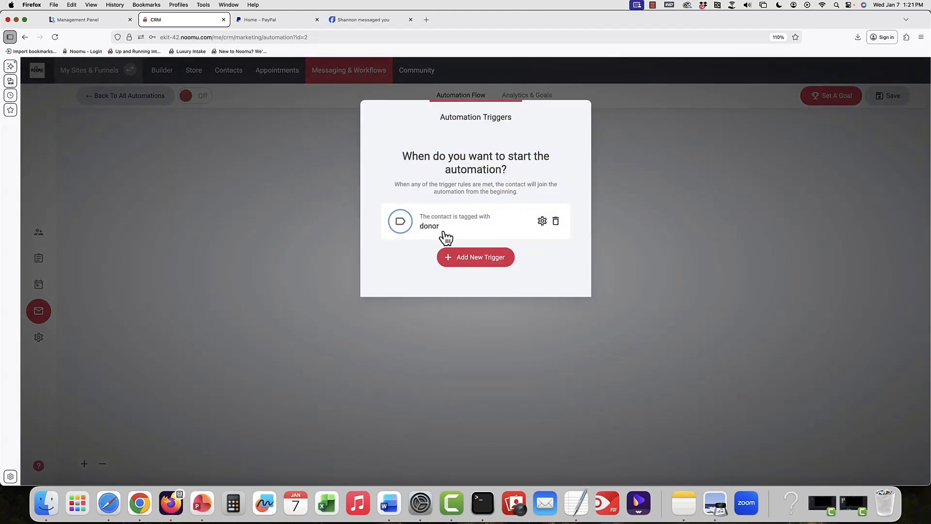
click(673, 184)
click(501, 273)
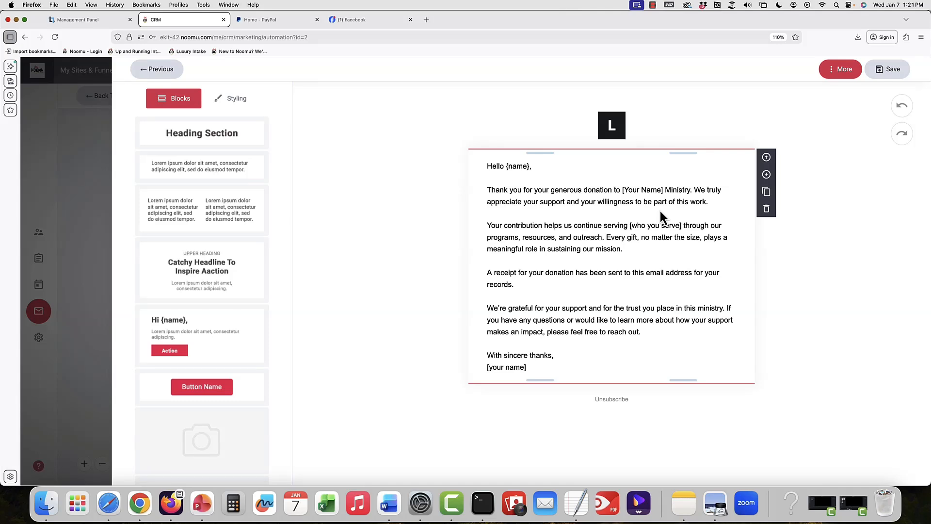
click(161, 70)
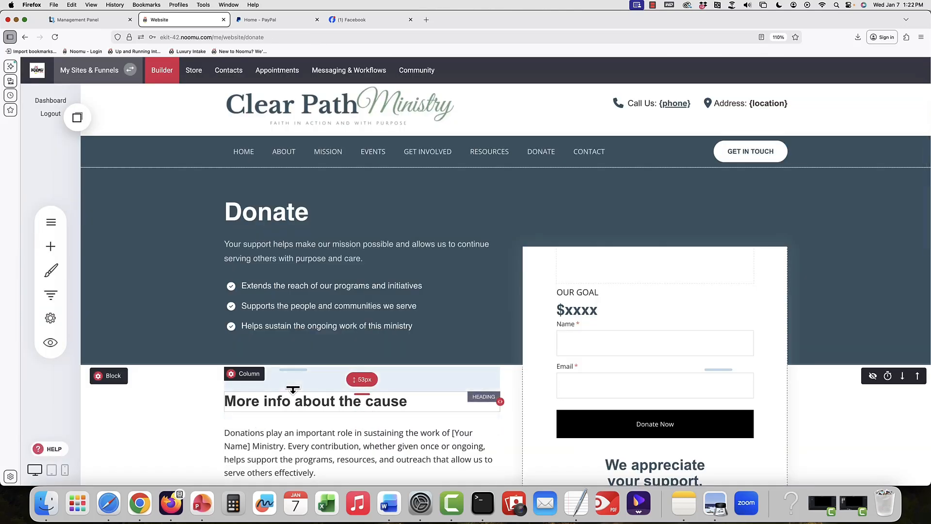